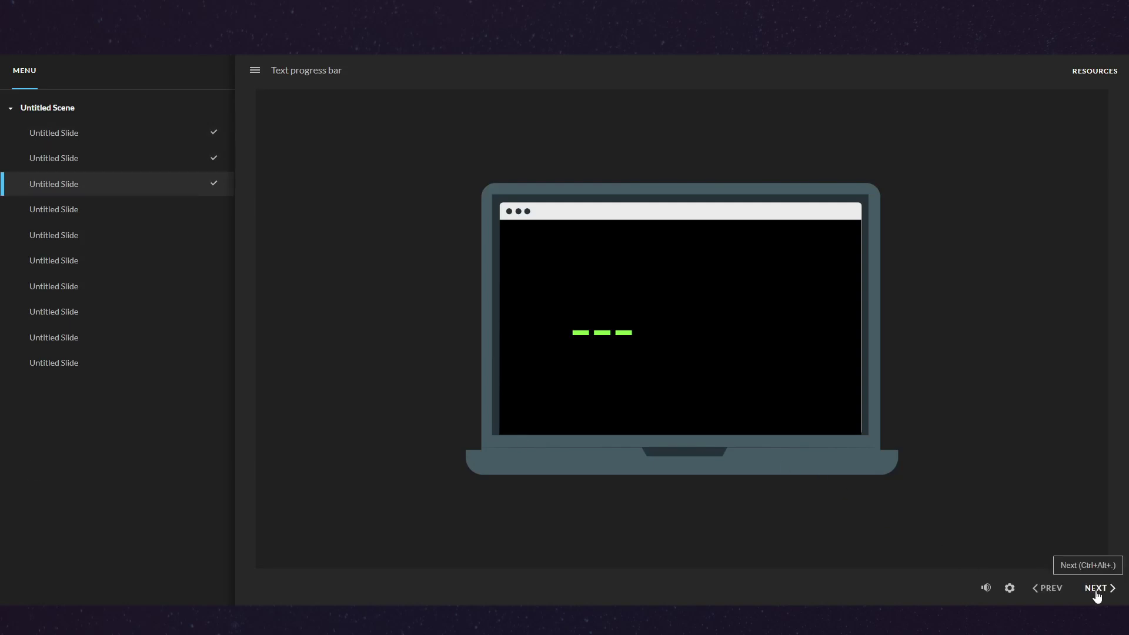
Advance the preview to the tenth slide so all ten green dashes fill
left_click(1099, 592)
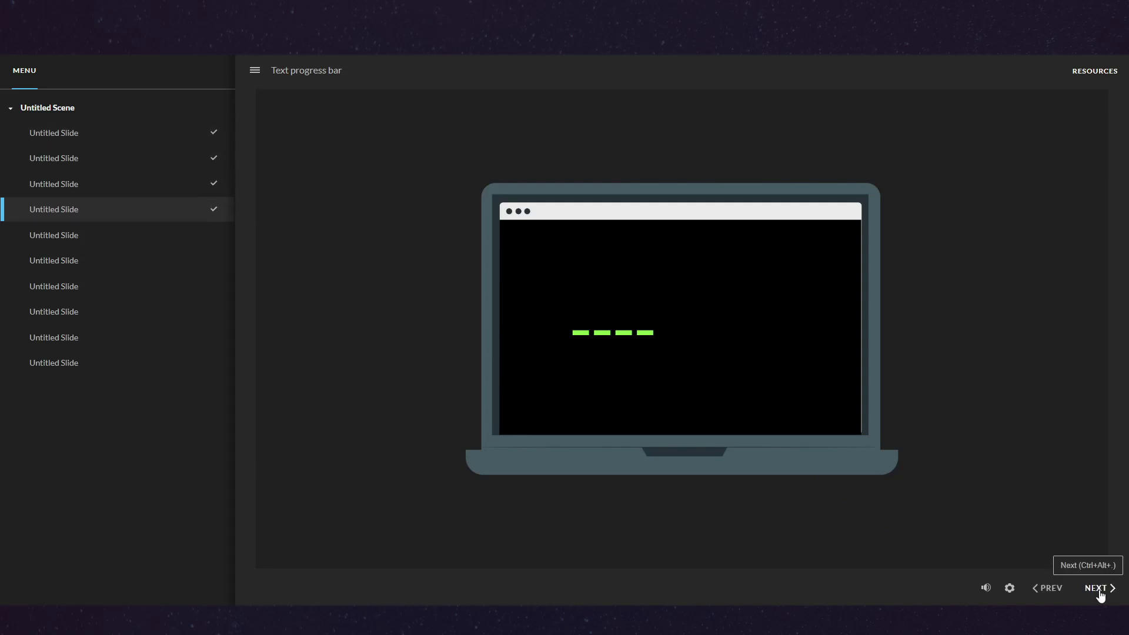
left_click(1099, 593)
left_click(1099, 594)
left_click(1100, 594)
left_click(1100, 593)
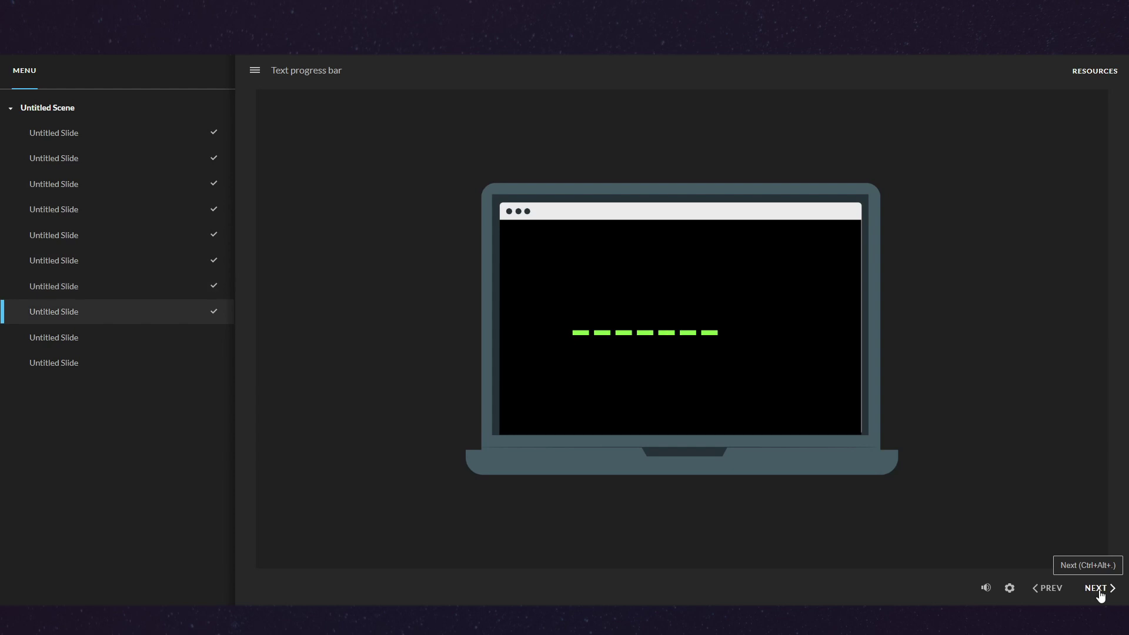
left_click(1101, 594)
left_click(1101, 594)
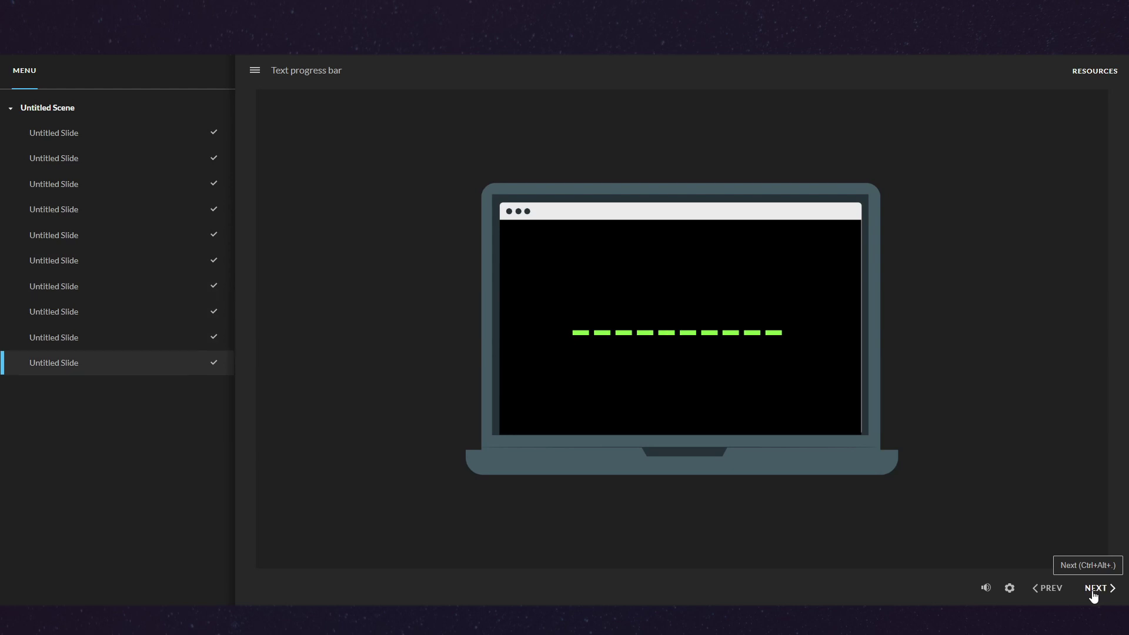
Step back six slides, then toggle forward and back to watch the dashes change
left_click(1046, 595)
left_click(1046, 595)
left_click(1046, 595)
left_click(1046, 595)
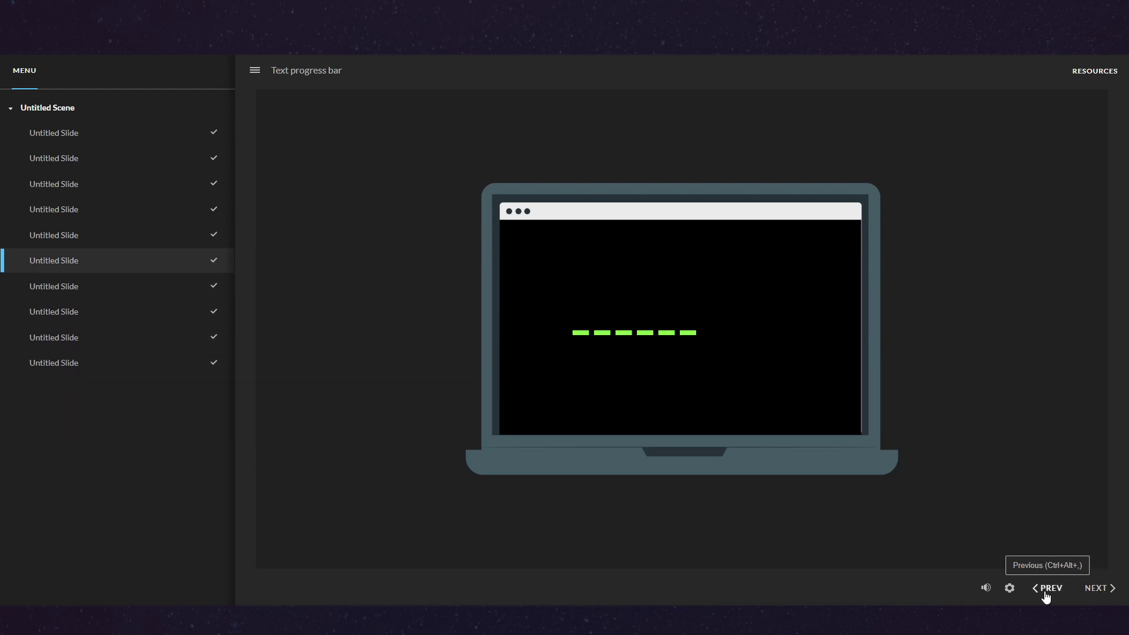
left_click(1046, 595)
left_click(1046, 595)
left_click(1046, 595)
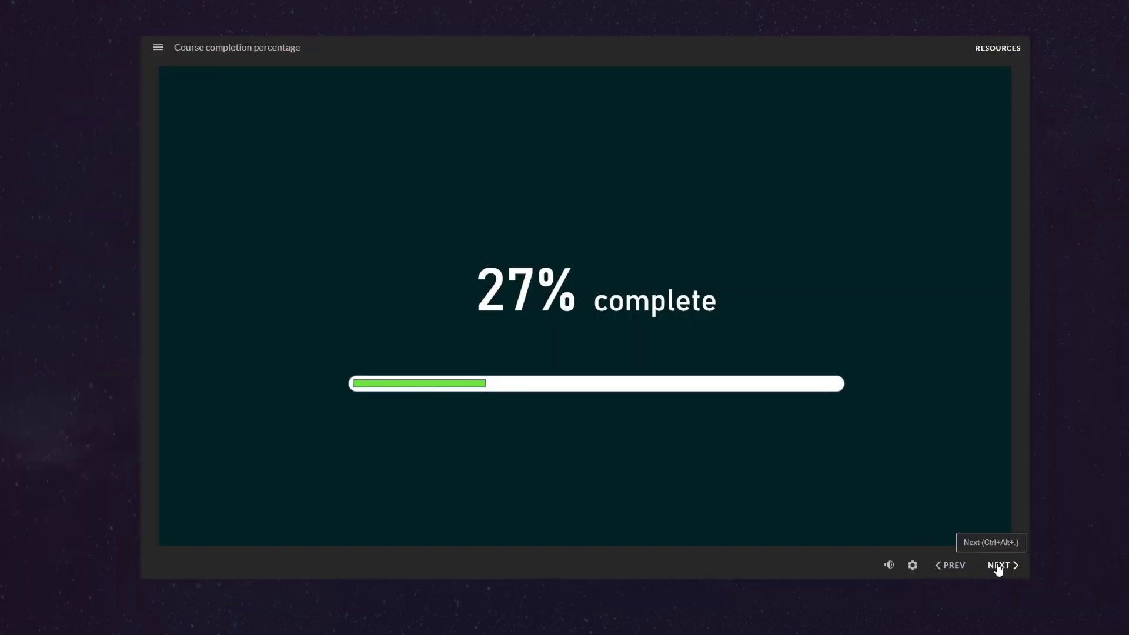
left_click(1007, 566)
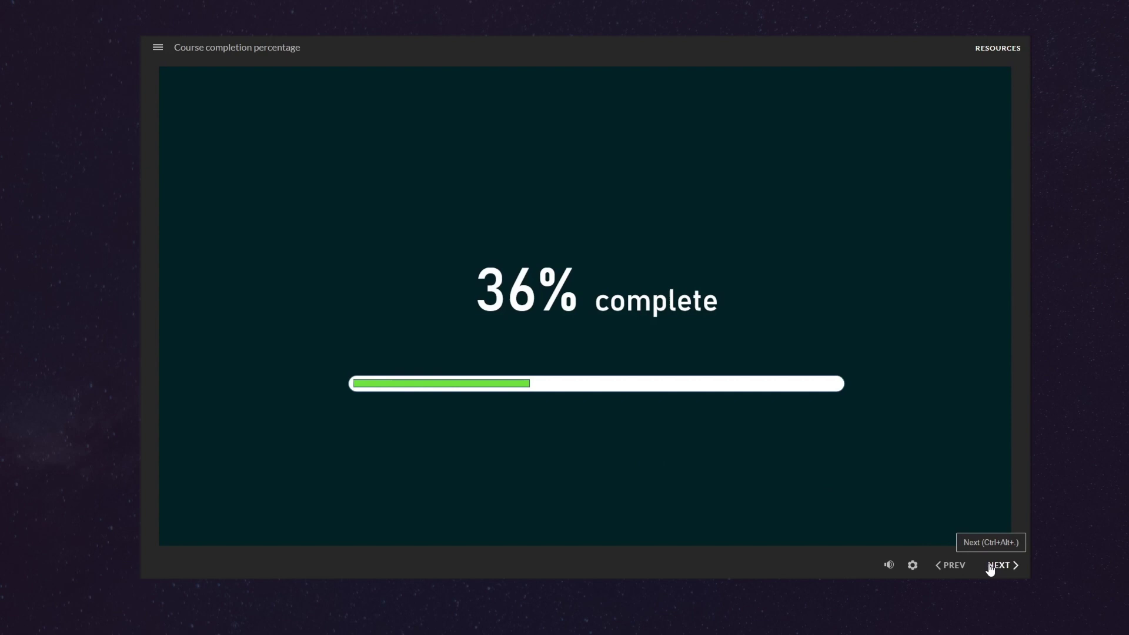
left_click(953, 566)
left_click(952, 565)
left_click(1010, 566)
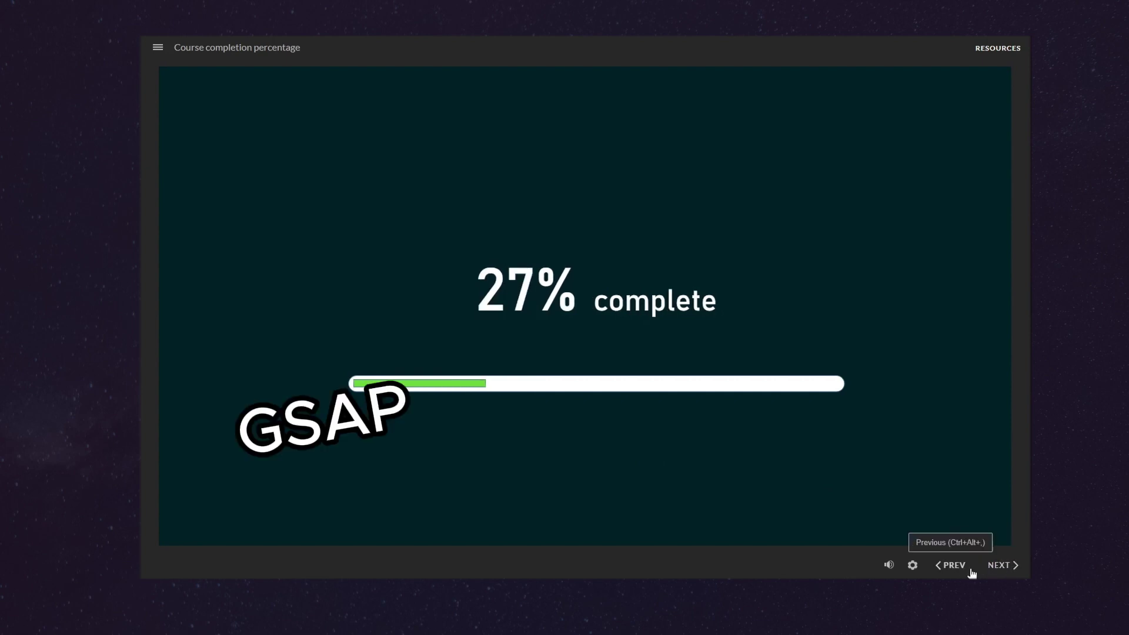
left_click(954, 566)
left_click(1001, 571)
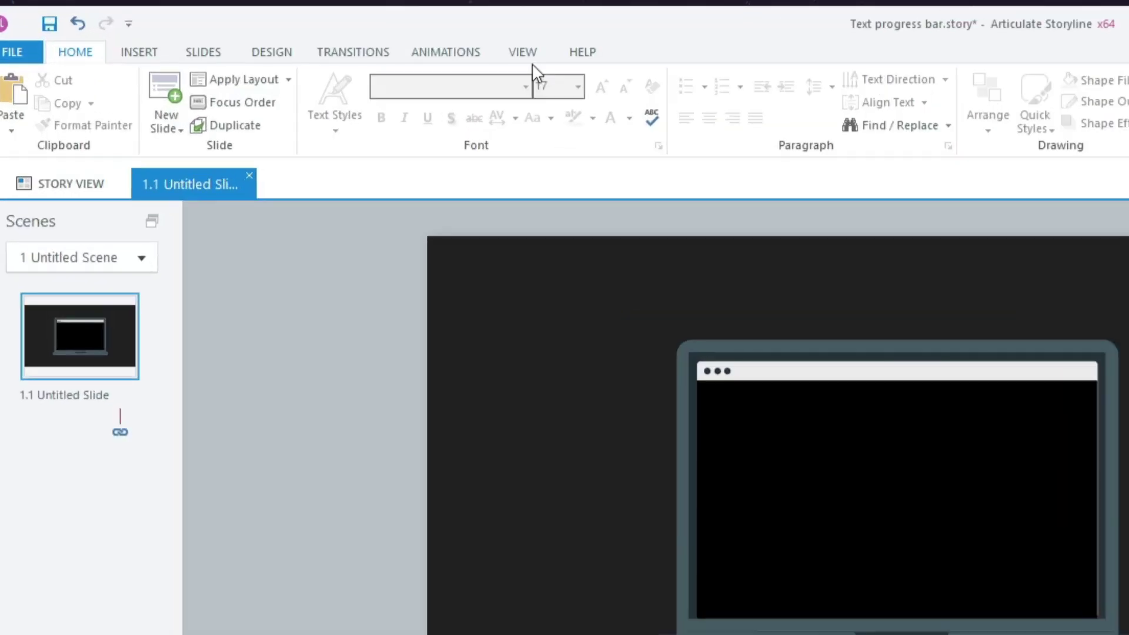
In Slide Master view, add text variable SL_progressBar with default value '----------'
left_click(306, 42)
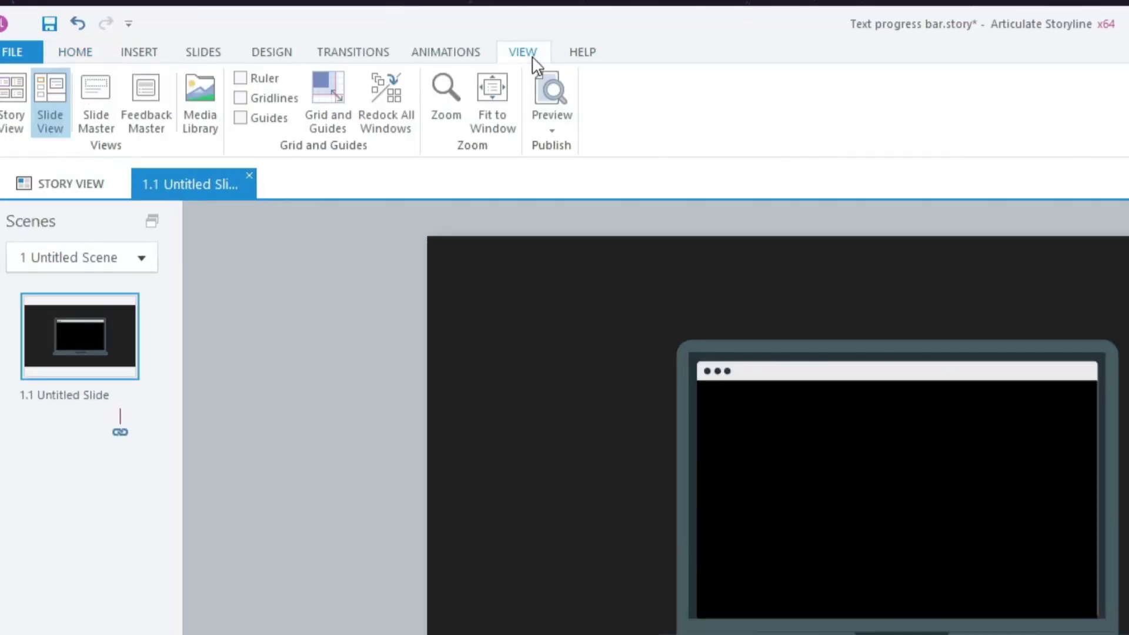
left_click(96, 114)
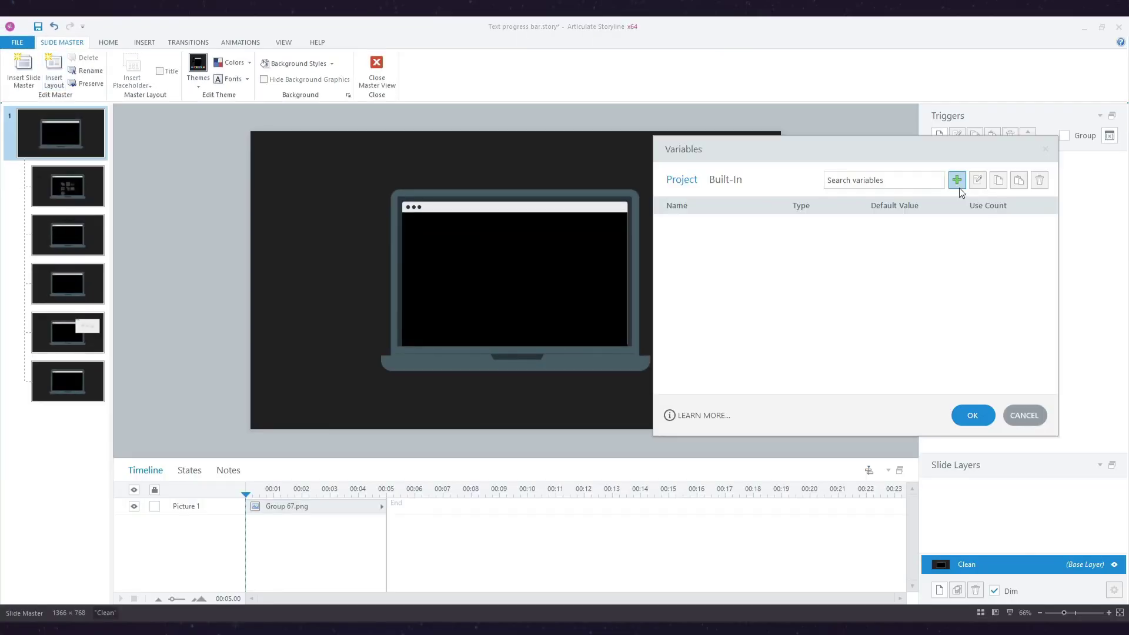
left_click(957, 180)
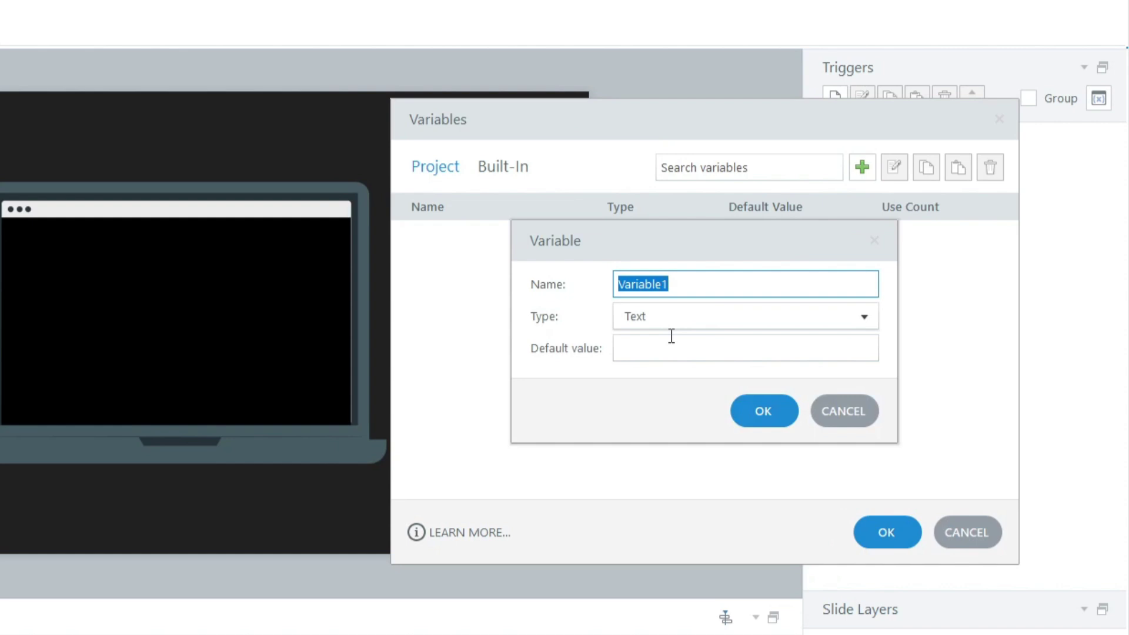
type("SL_progressBar")
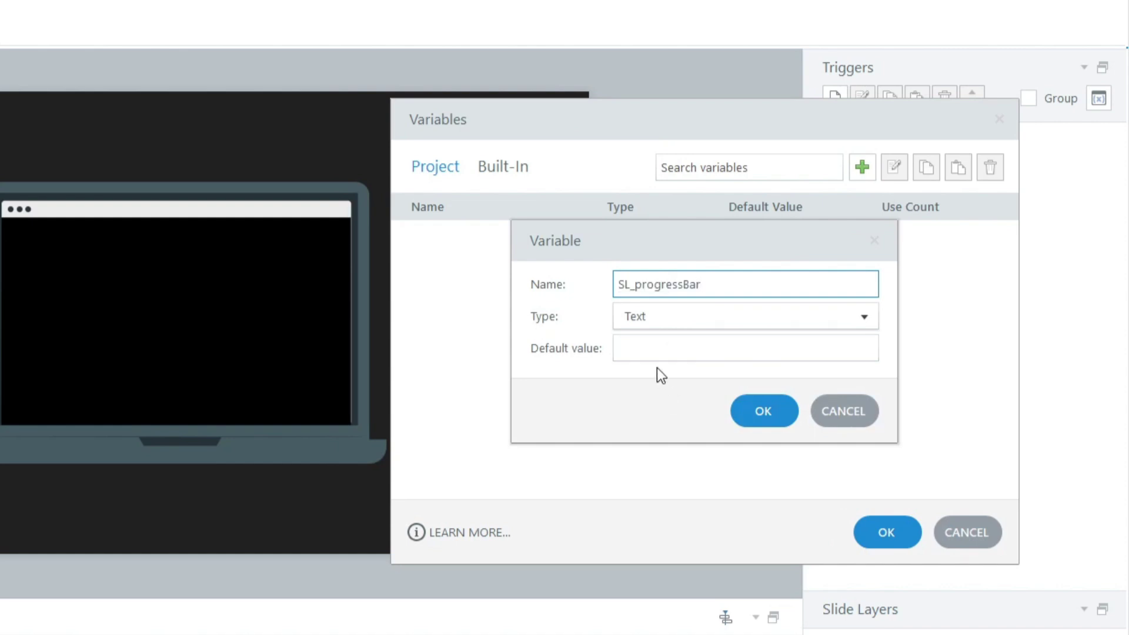
left_click(661, 353)
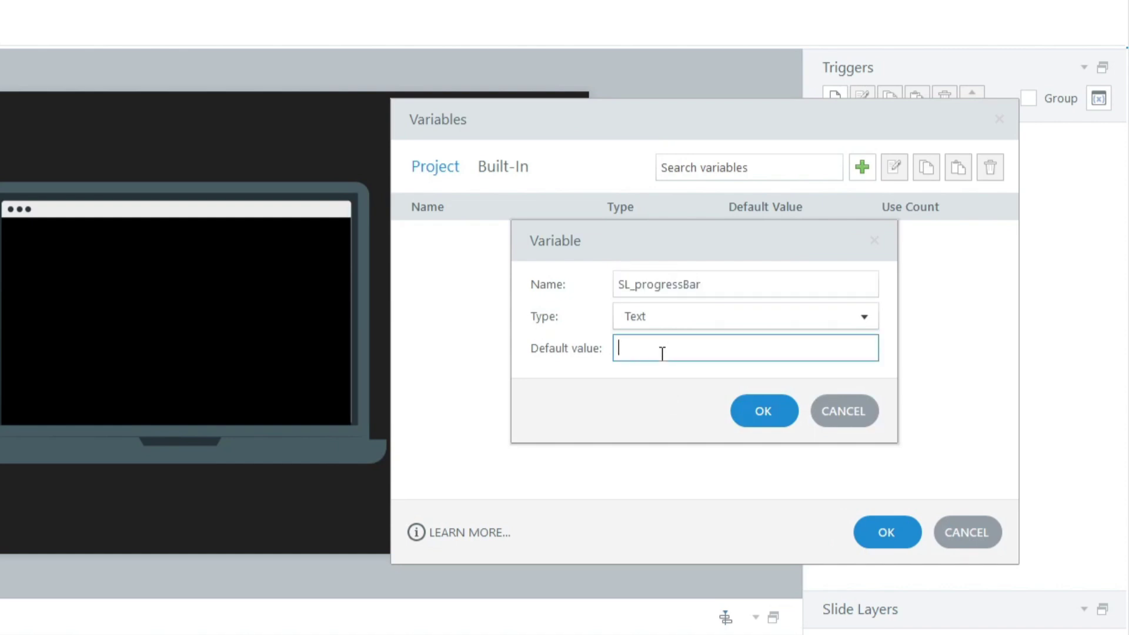
type("----------")
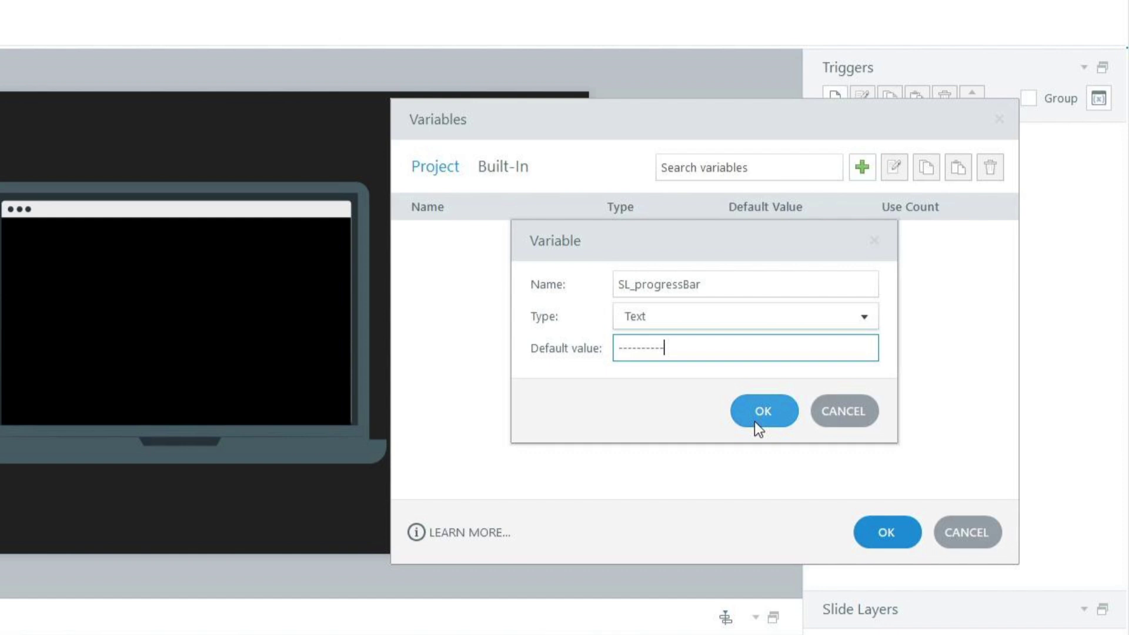
left_click(755, 420)
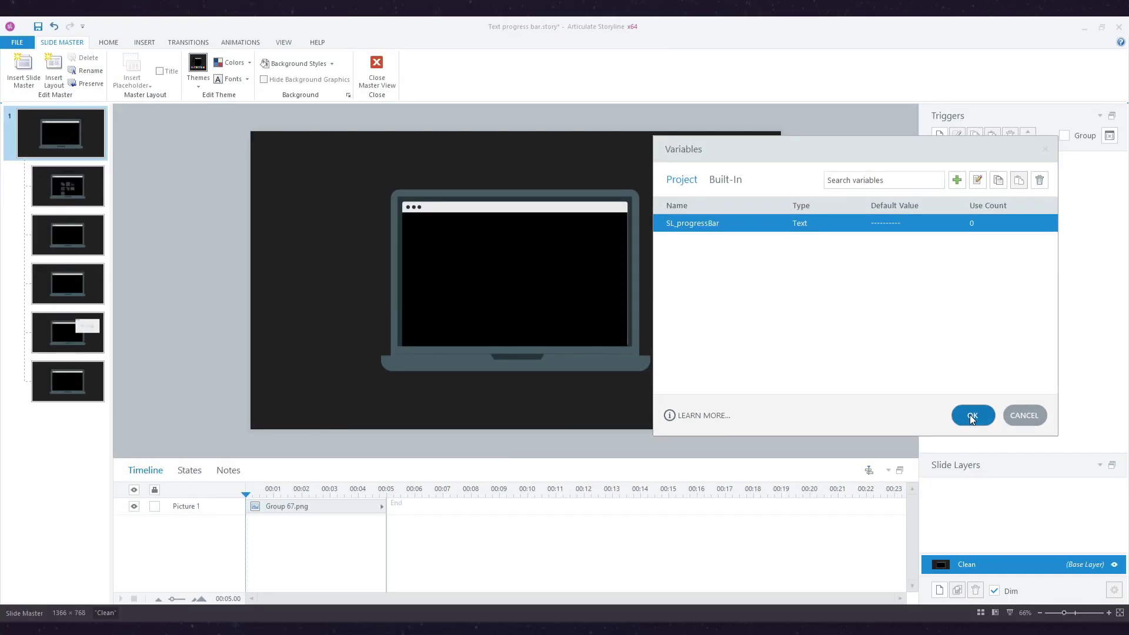
Draw a new text box on the master's laptop screen
left_click(886, 532)
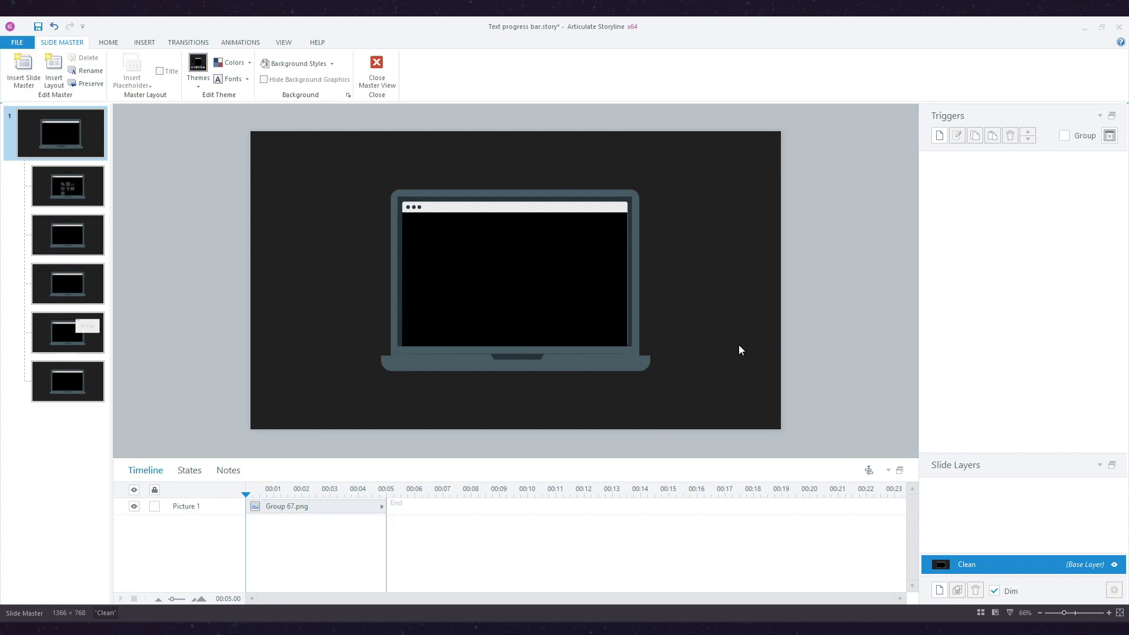
left_click(145, 43)
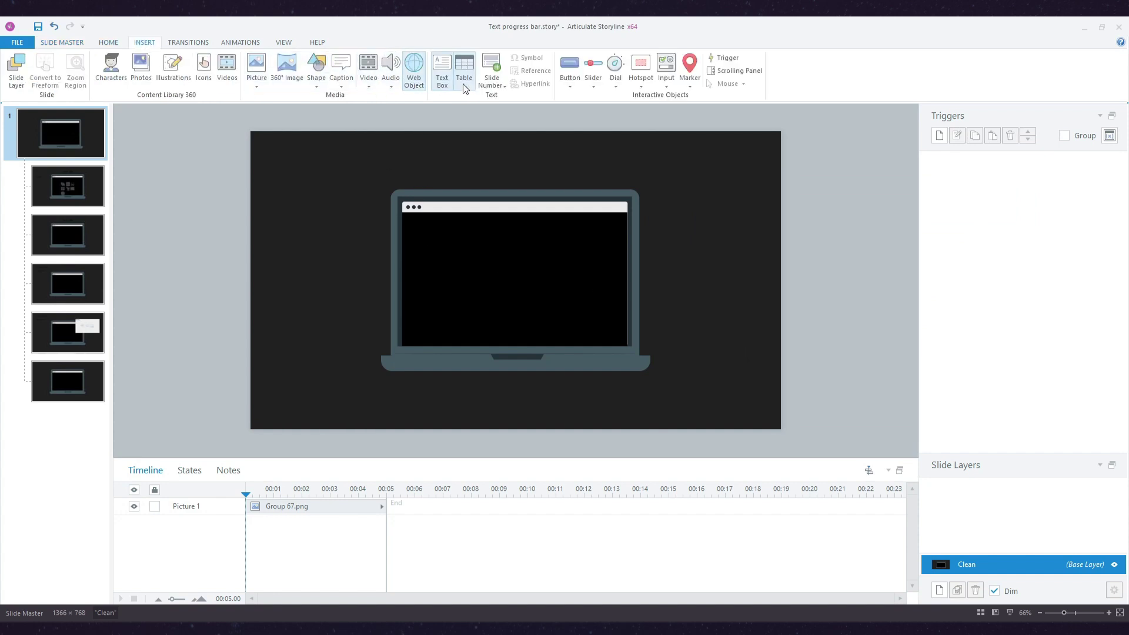
left_click(441, 69)
left_click_drag(470, 254, 615, 307)
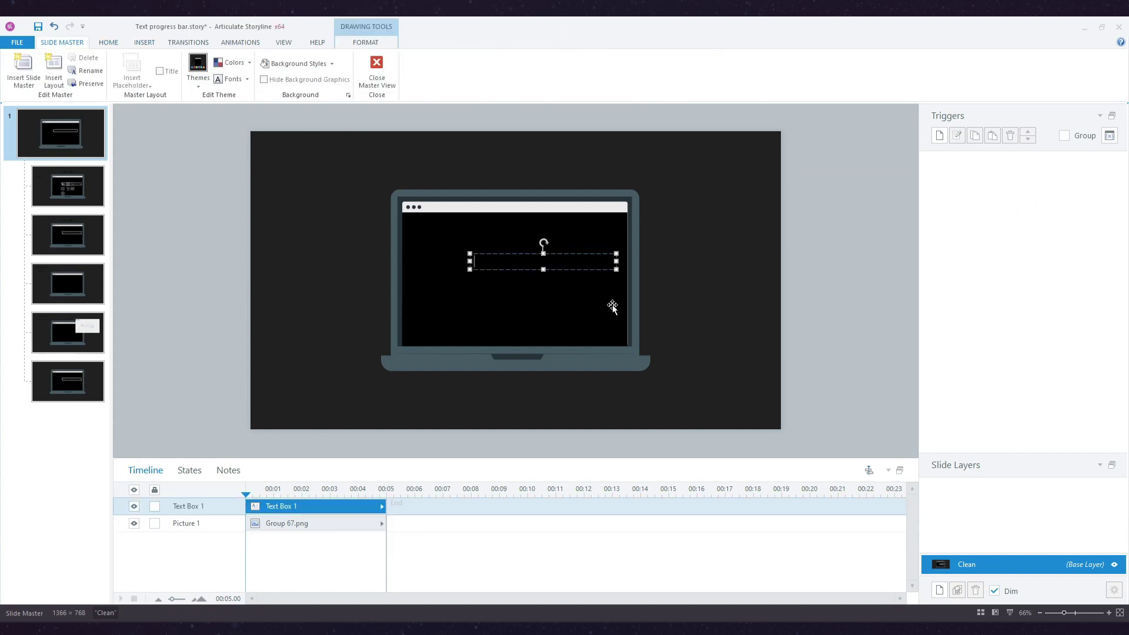
Set the text box's font colour and enter %SL_progressBar% as its text
left_click(113, 44)
left_click(364, 79)
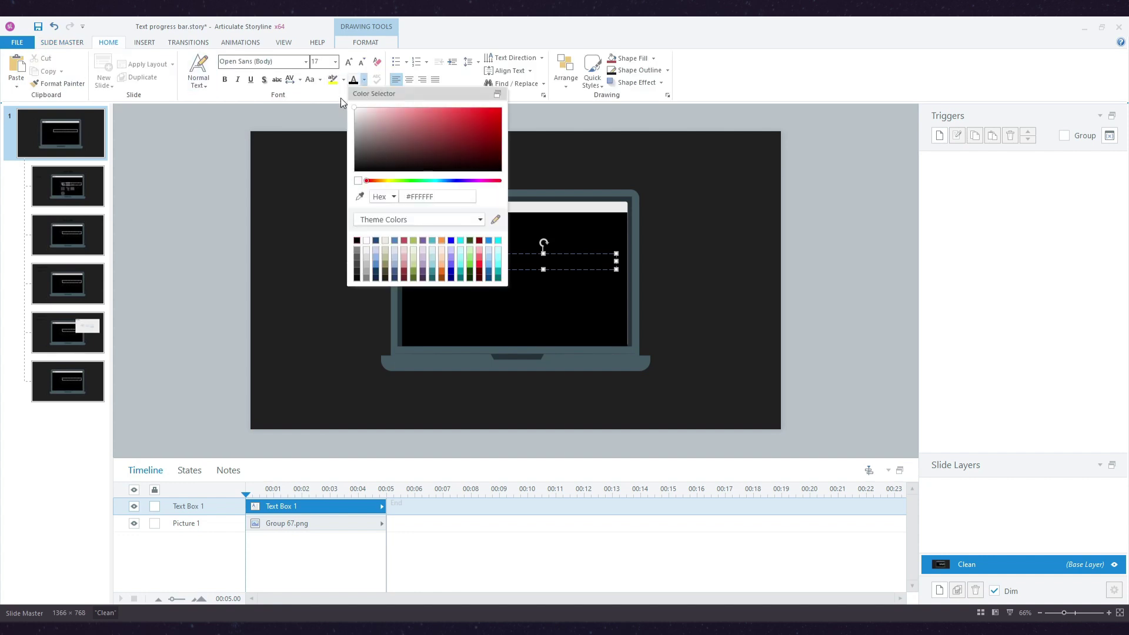
left_click(557, 266)
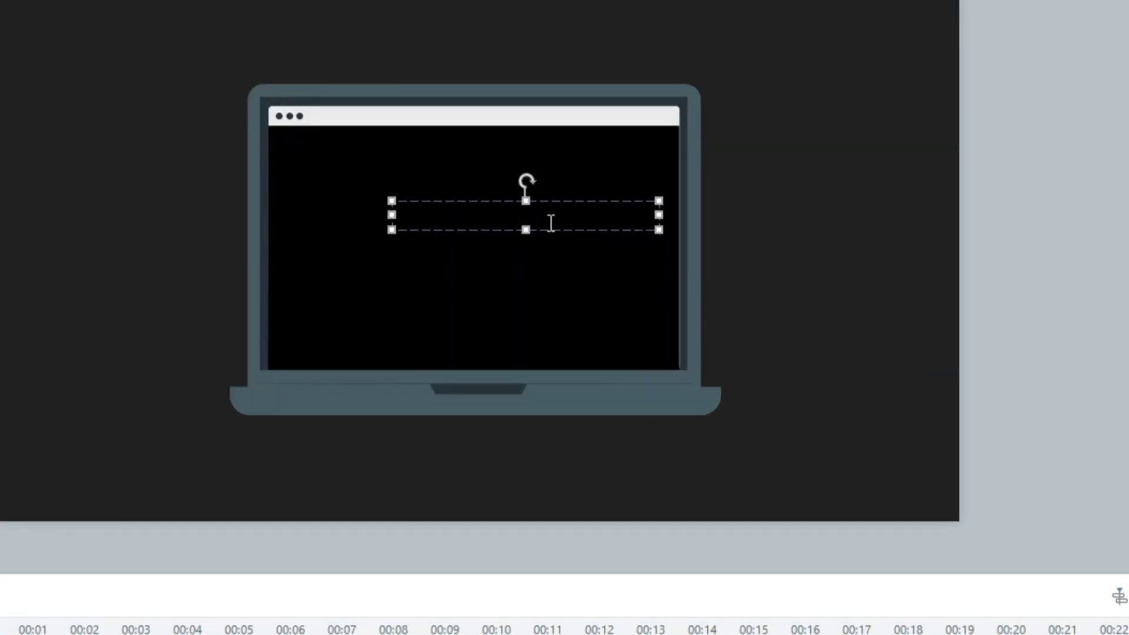
type("%SL_progressBar")
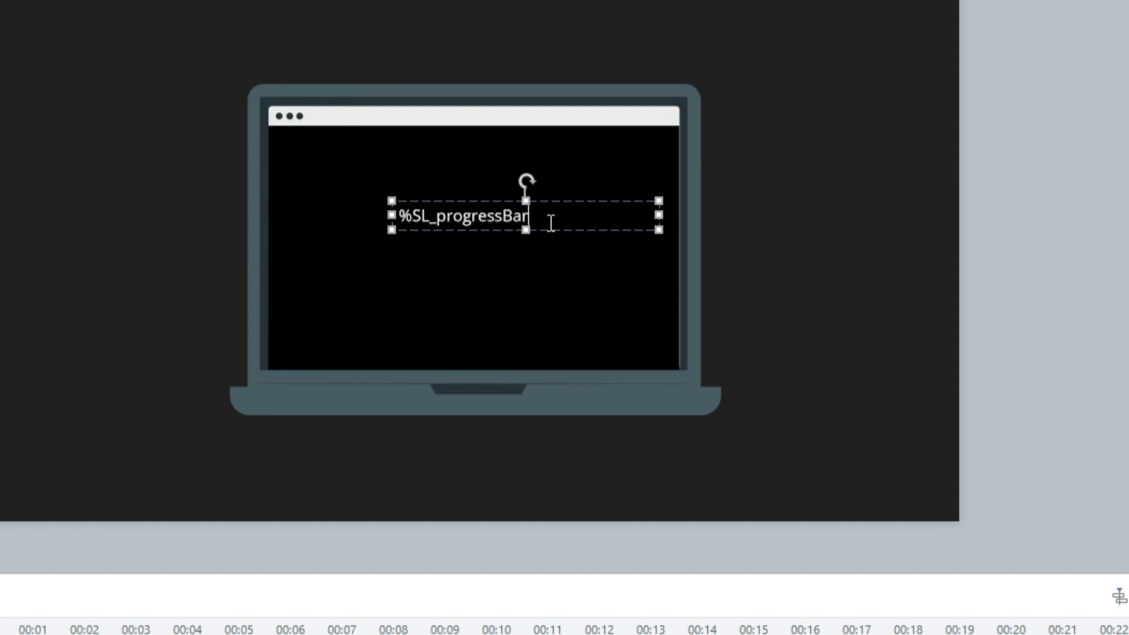
type("%")
Nudge the progress bar text box into place and enlarge its font six steps
left_click(908, 269)
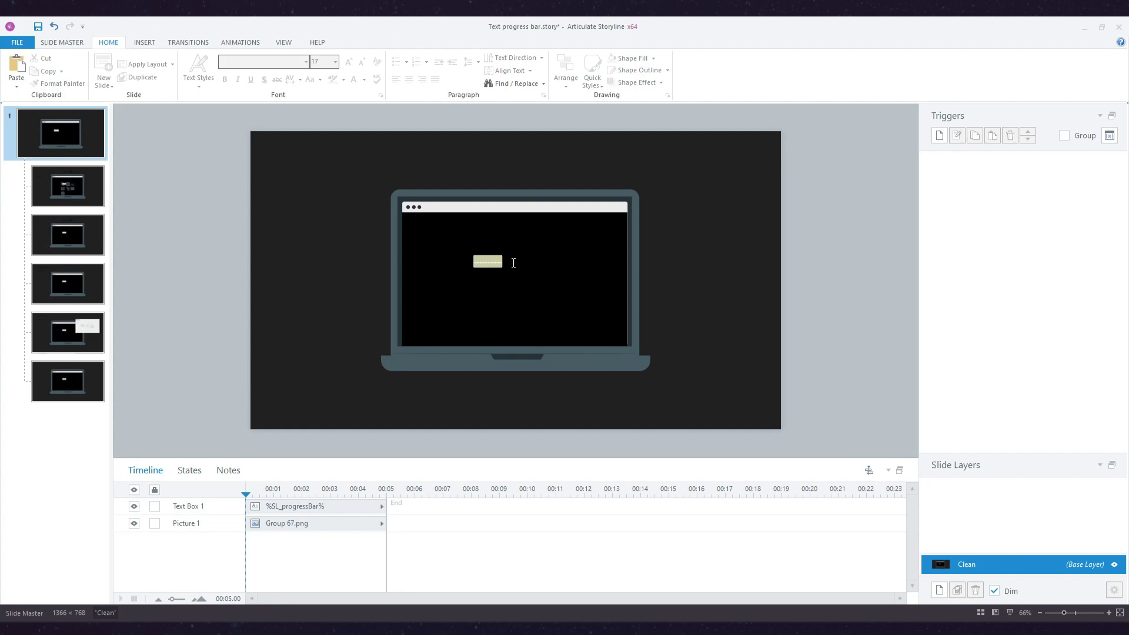
left_click(488, 261)
mouse_move(488, 261)
left_mouse_down()
mouse_move(526, 262)
mouse_move(473, 259)
left_mouse_up()
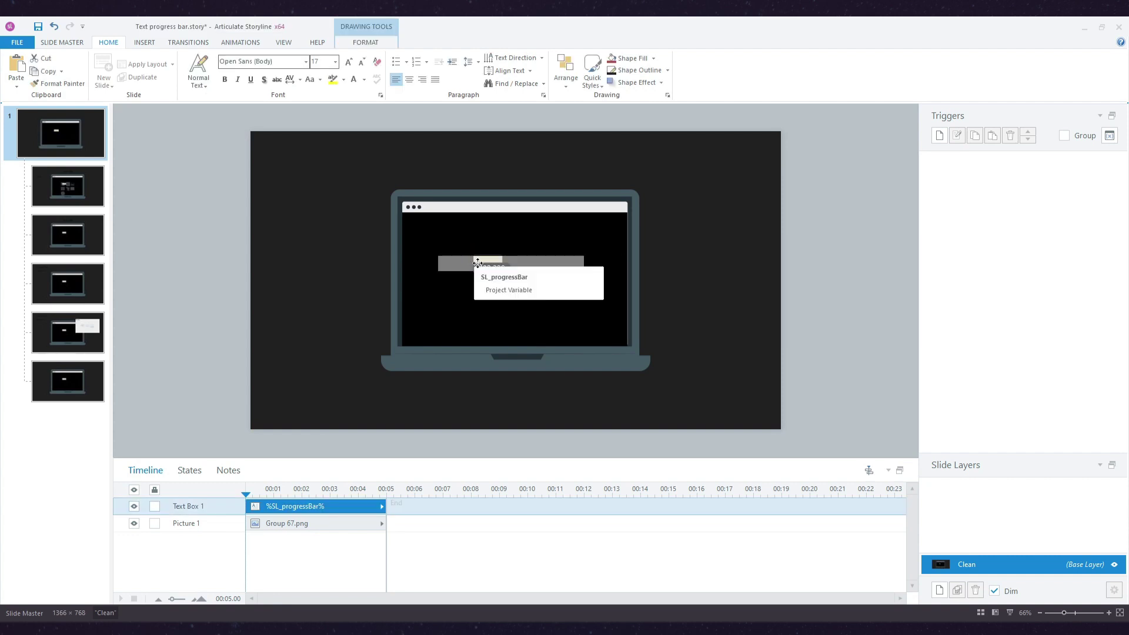
left_click(481, 266)
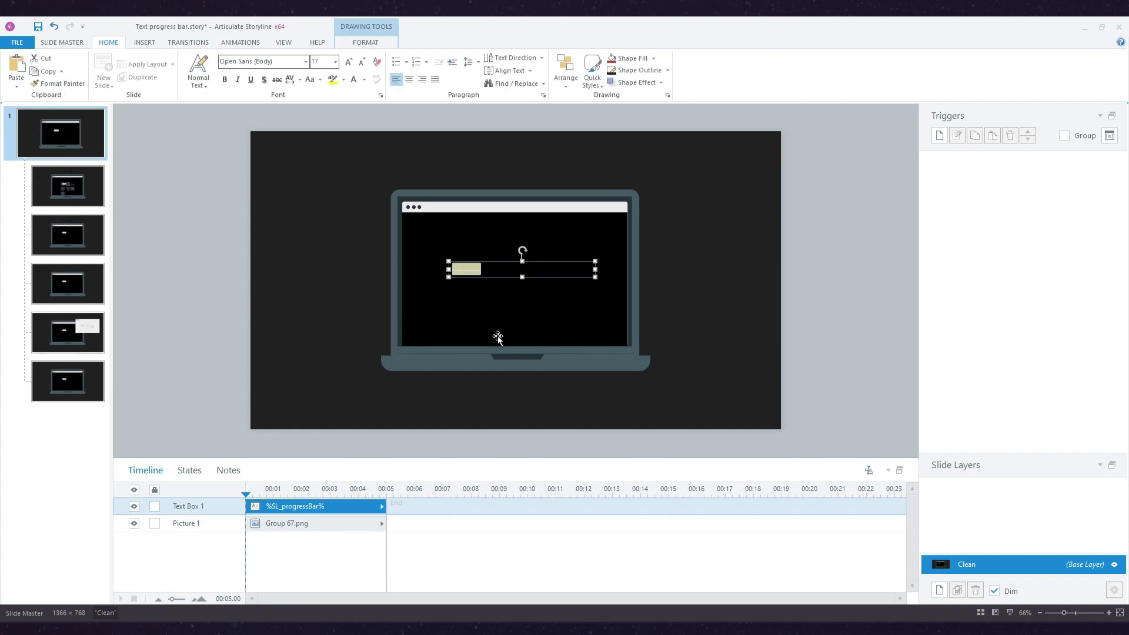
left_click(349, 63)
left_click(348, 63)
left_click(349, 62)
left_click(349, 62)
left_click(348, 63)
left_click(348, 62)
left_click(348, 62)
left_click(349, 62)
left_click(349, 62)
left_click(349, 62)
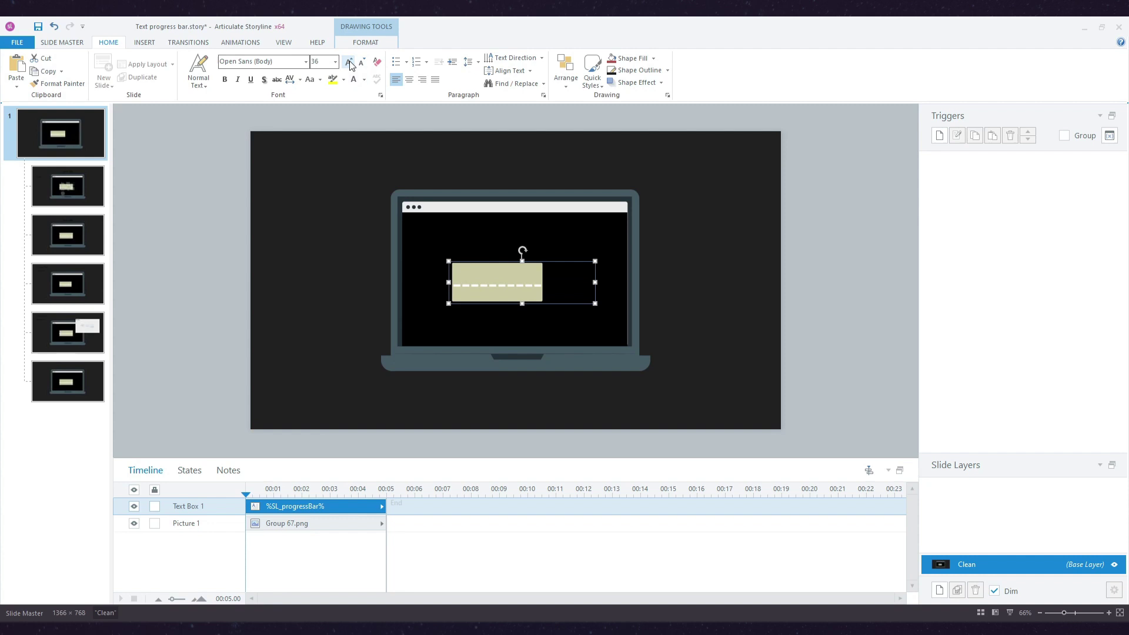
left_click(349, 62)
left_click(348, 62)
left_click(349, 63)
left_click(349, 63)
left_click(349, 62)
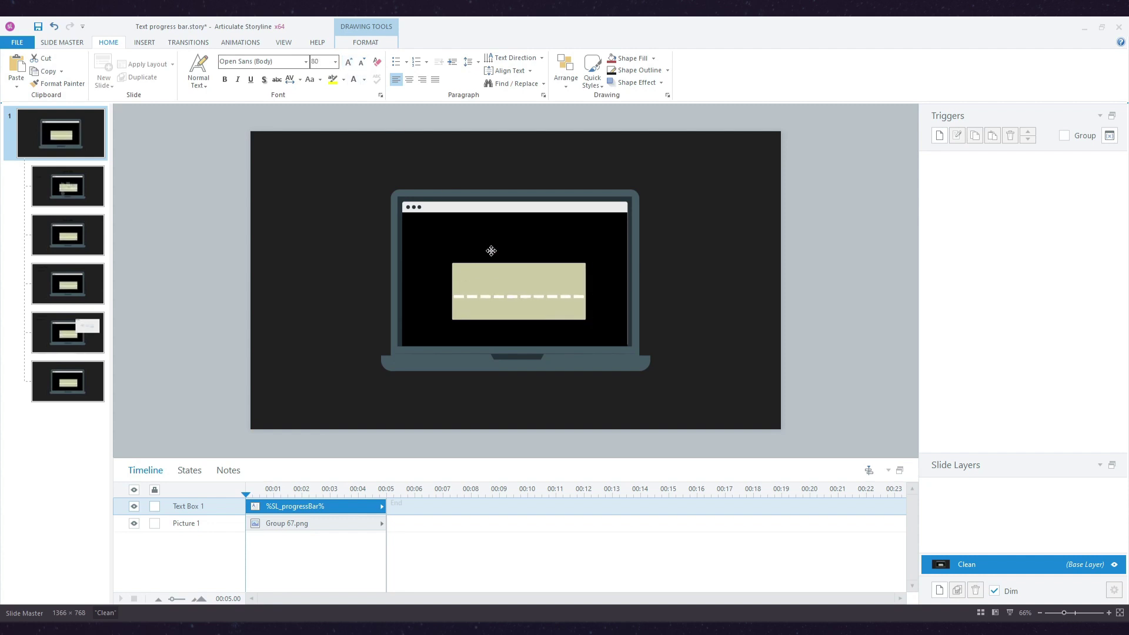
Colour the progress dashes bright green, #86FF4A
left_click(364, 79)
left_click(471, 255)
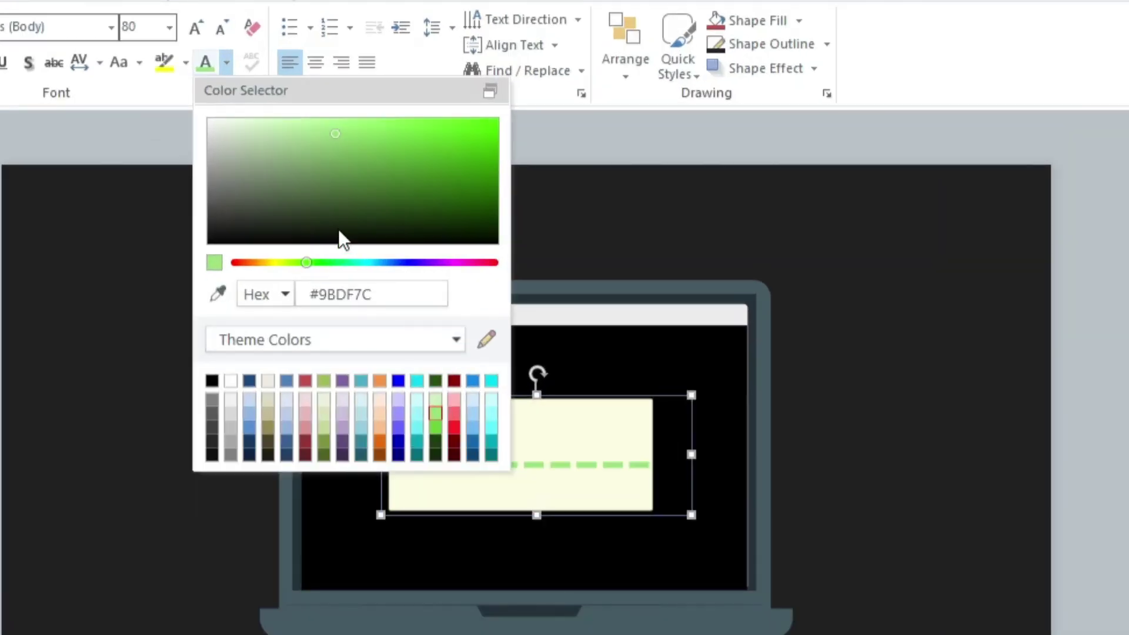
left_click_drag(382, 125, 417, 117)
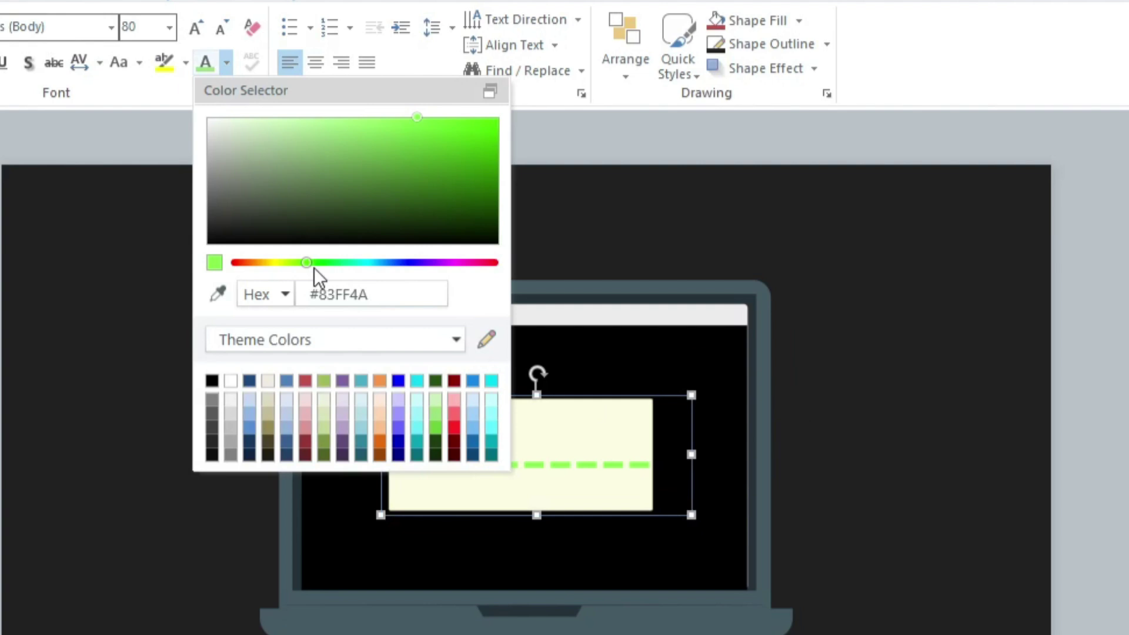
left_click_drag(314, 263, 298, 259)
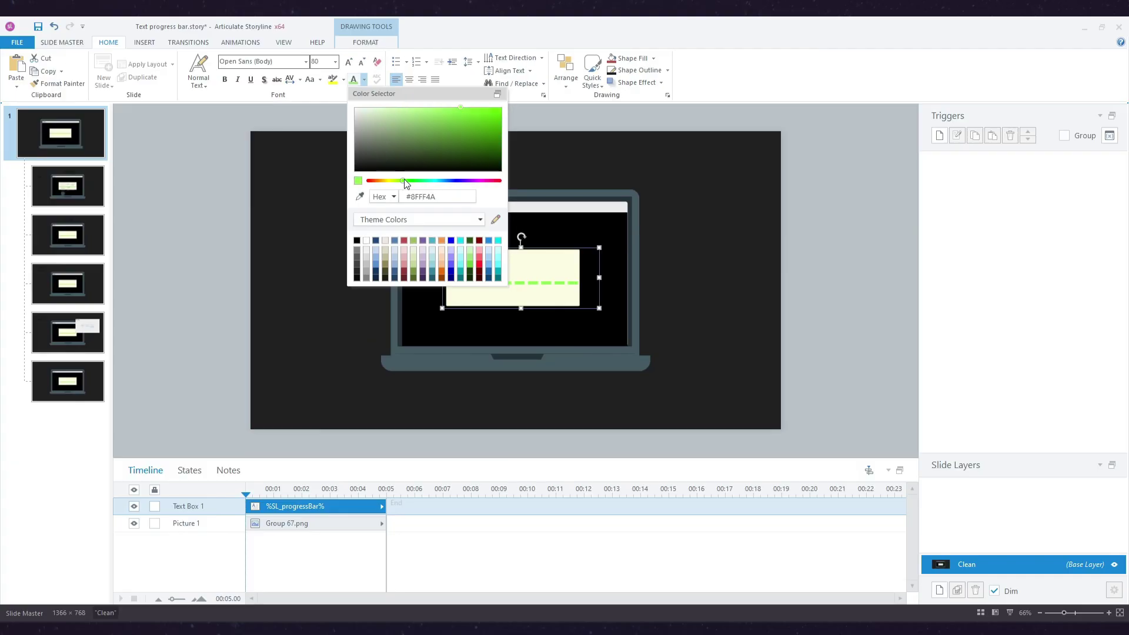
left_click_drag(404, 179, 403, 178)
left_click(497, 94)
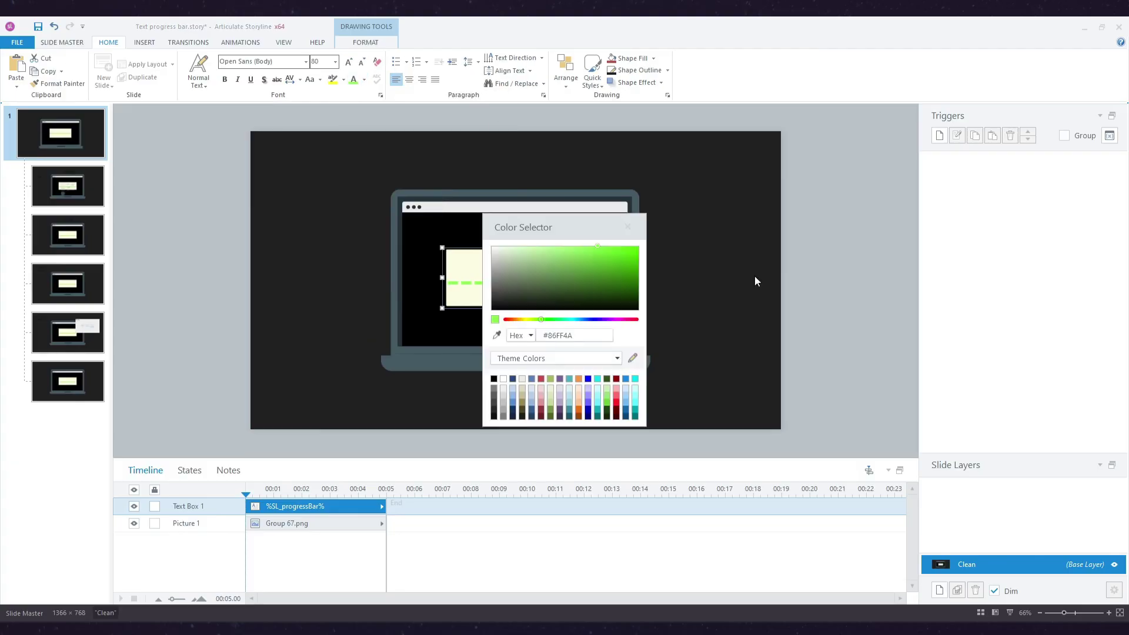
left_click(627, 226)
left_click(811, 265)
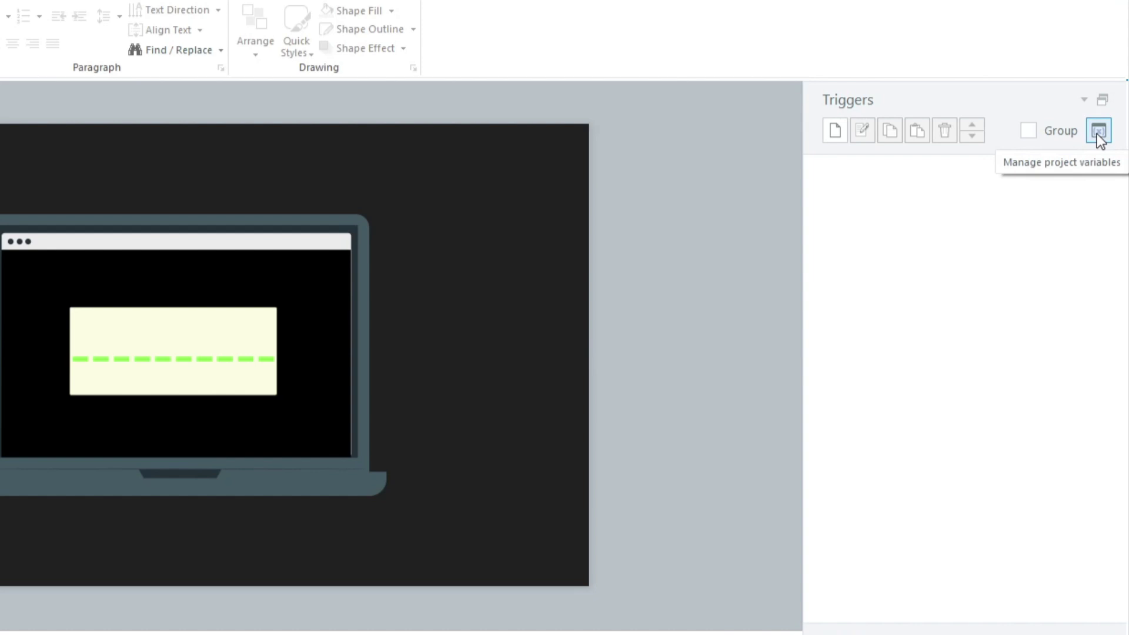
Add project variables SL_currentSlide and SL_totalSlides, making SL_totalSlides a Number
left_click(1108, 134)
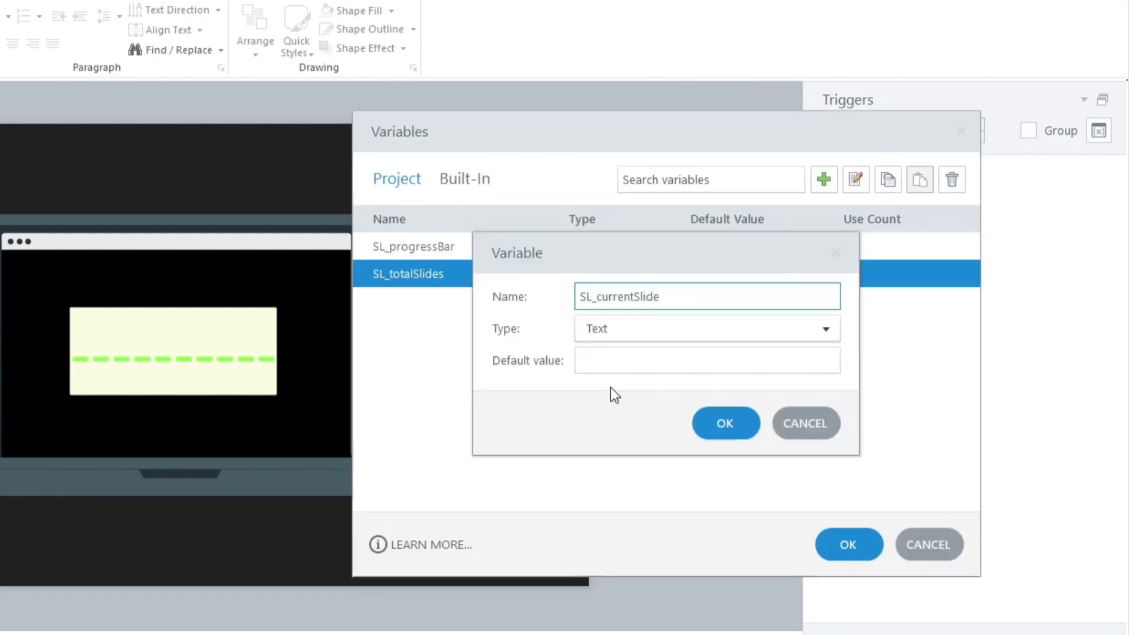
left_click(675, 333)
left_click(693, 396)
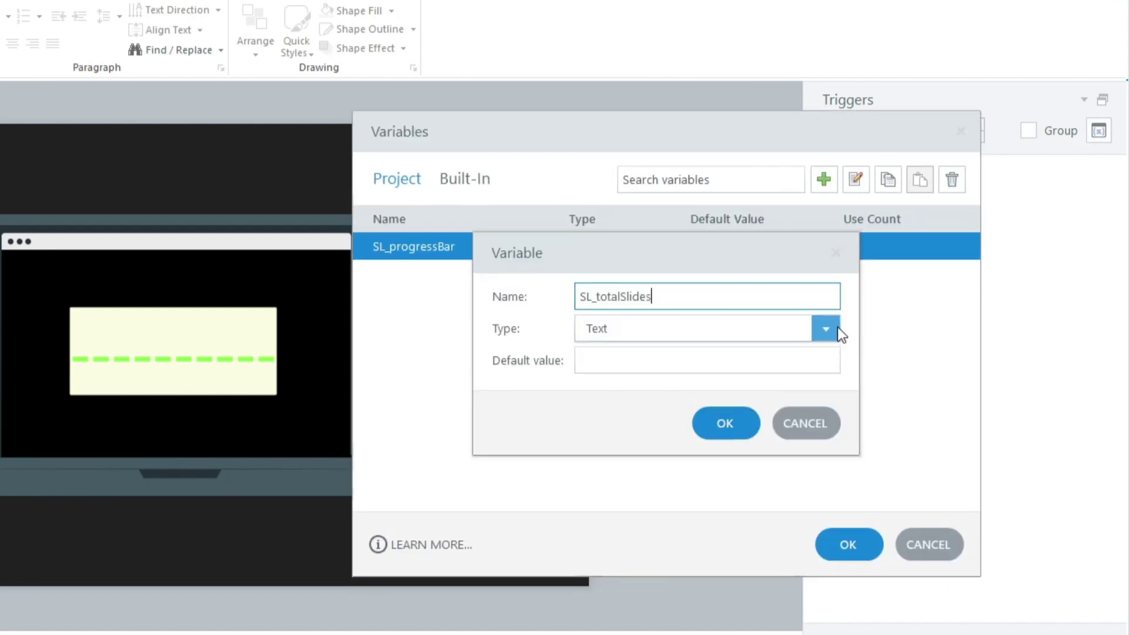
left_click(834, 327)
left_click(785, 397)
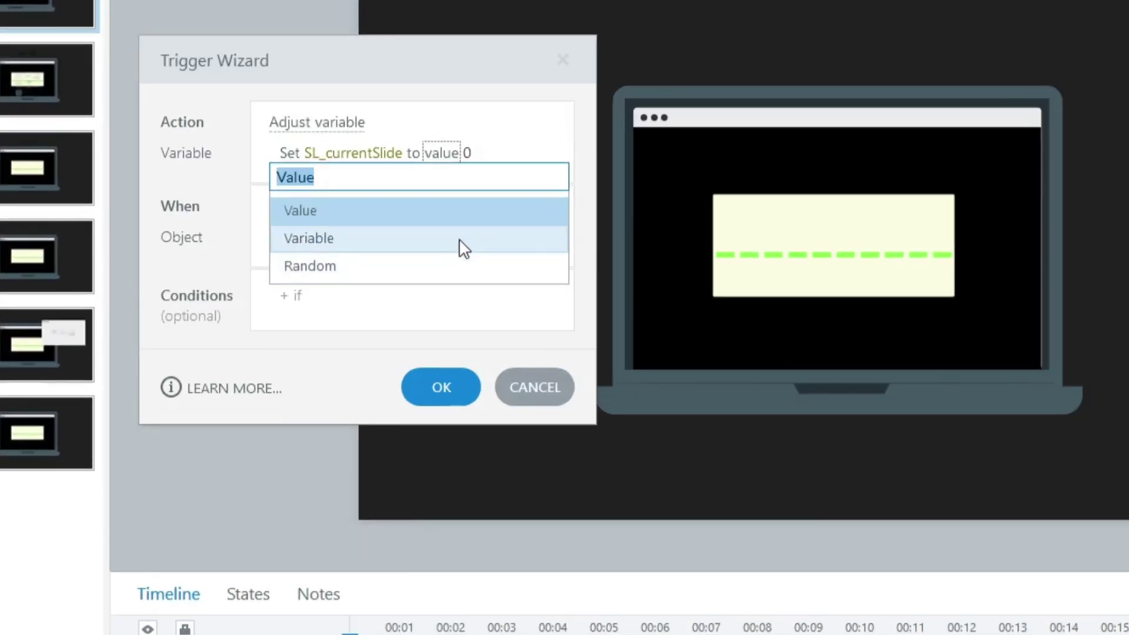
Add a timeline-start trigger setting SL_currentSlide to Project.SlideNumber
left_click(306, 274)
left_click(343, 228)
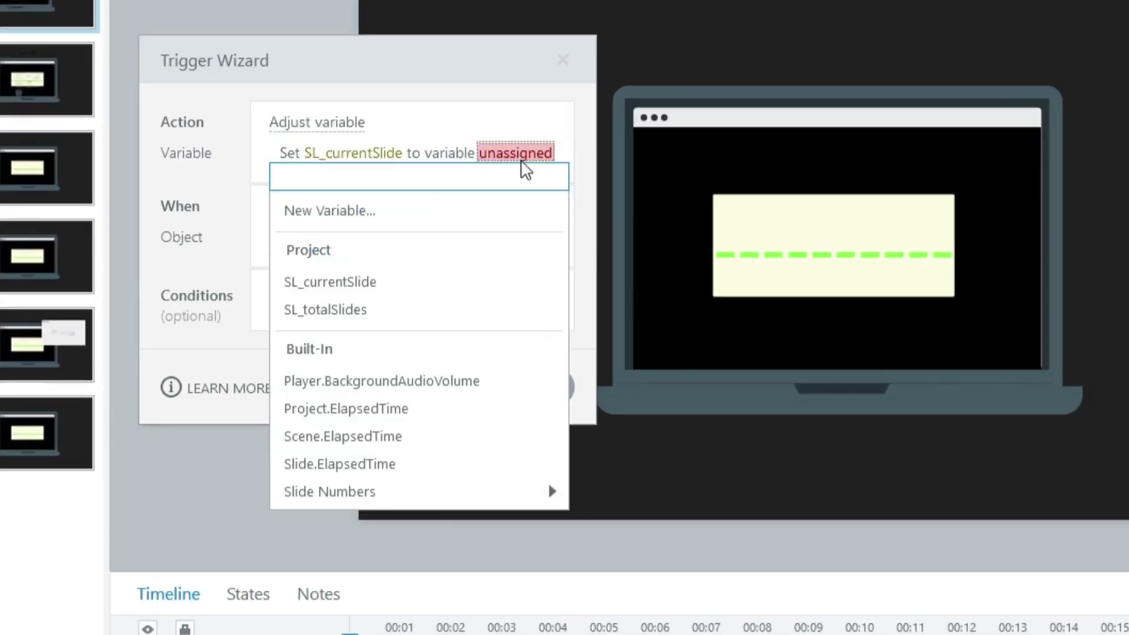
left_click(517, 493)
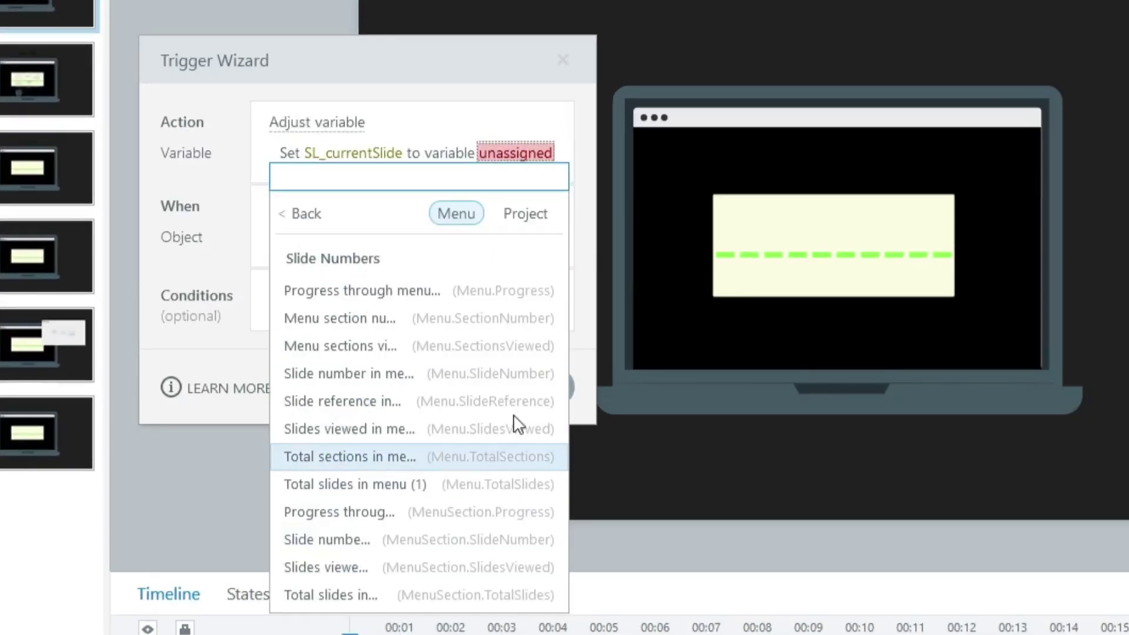
left_click(526, 215)
left_click(479, 373)
left_click(454, 406)
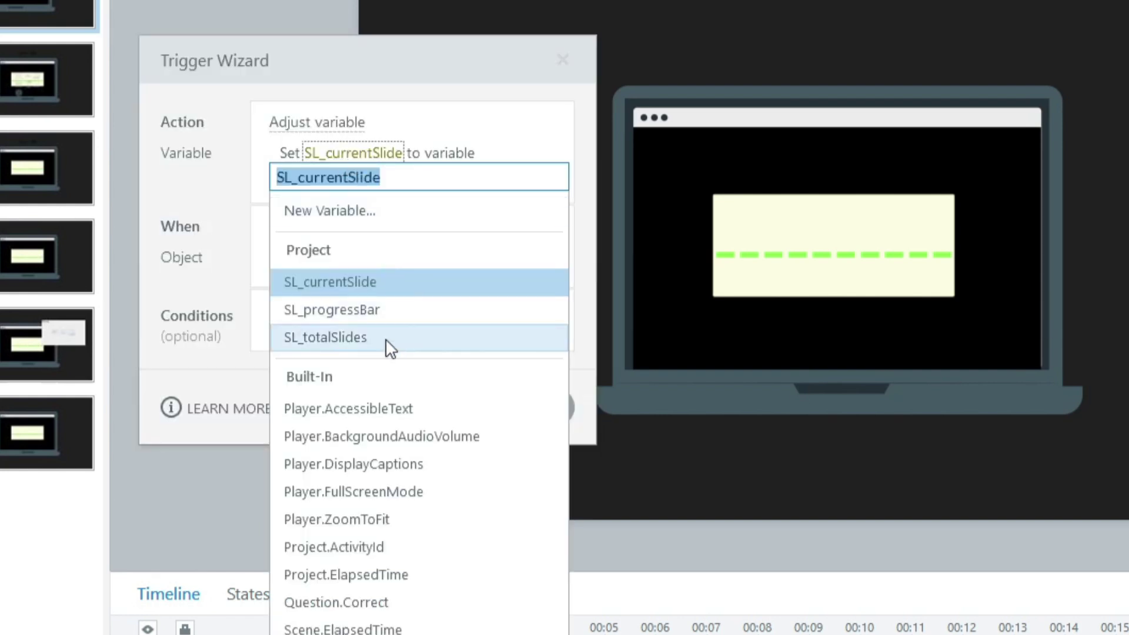
Add a second trigger setting SL_totalSlides to Project.TotalSlides
left_click(387, 340)
left_click(387, 175)
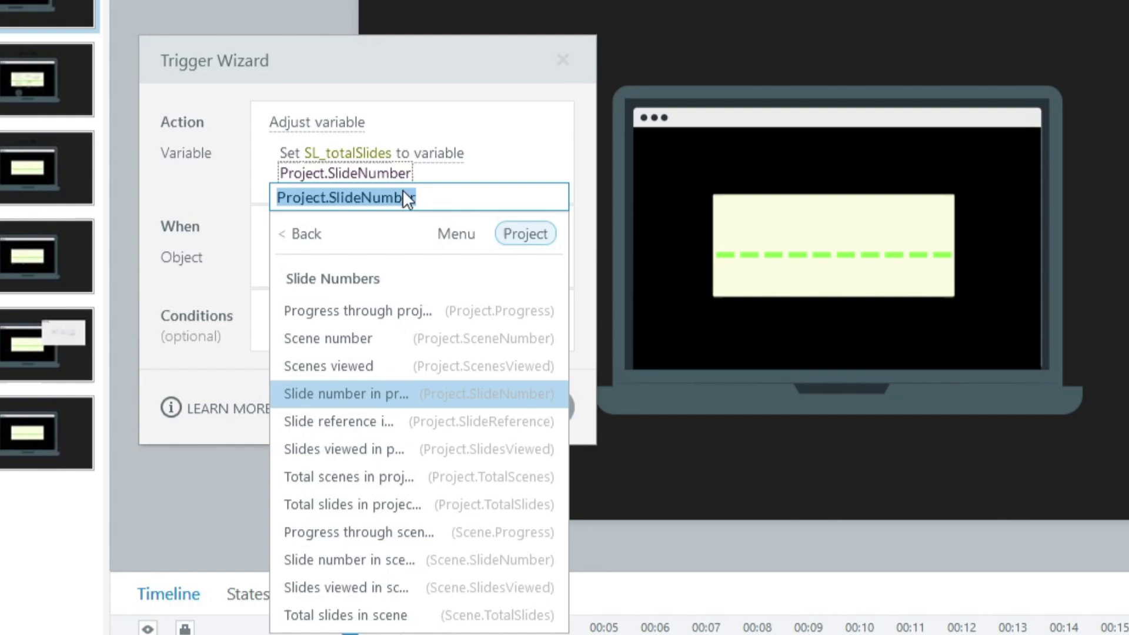
left_click(426, 505)
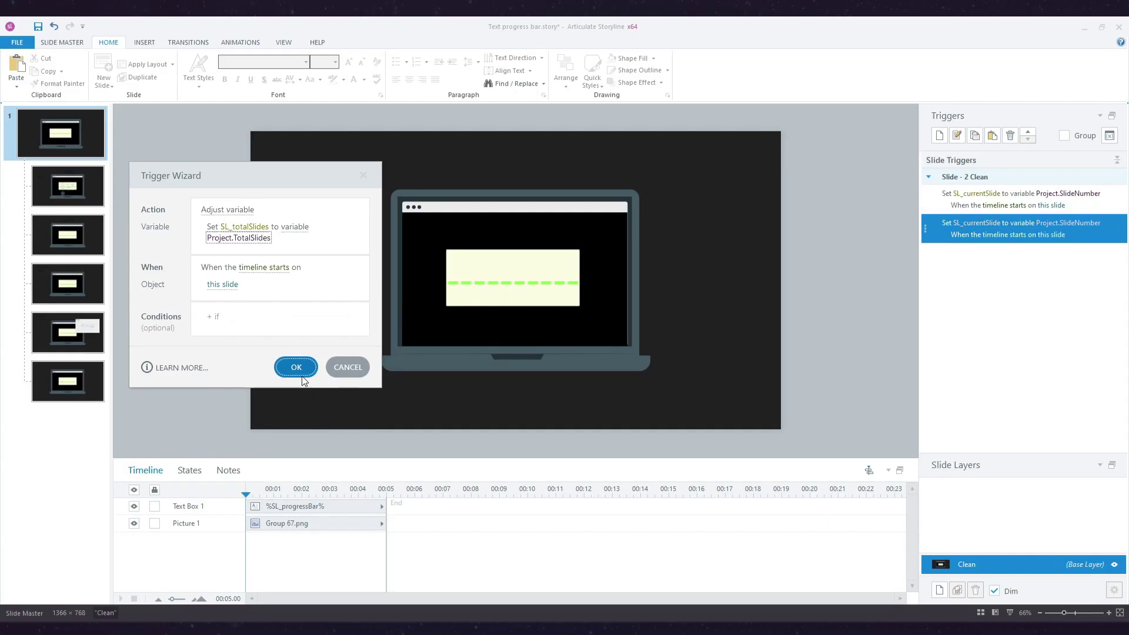
left_click(296, 368)
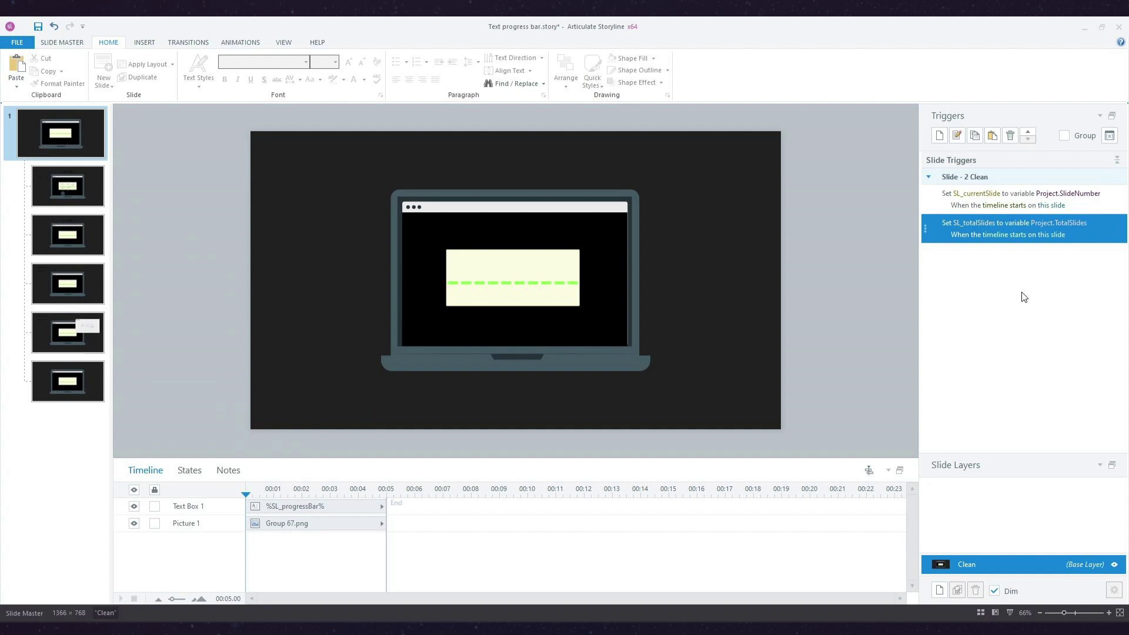
Create a new slide trigger with the Execute JavaScript action
left_click(939, 136)
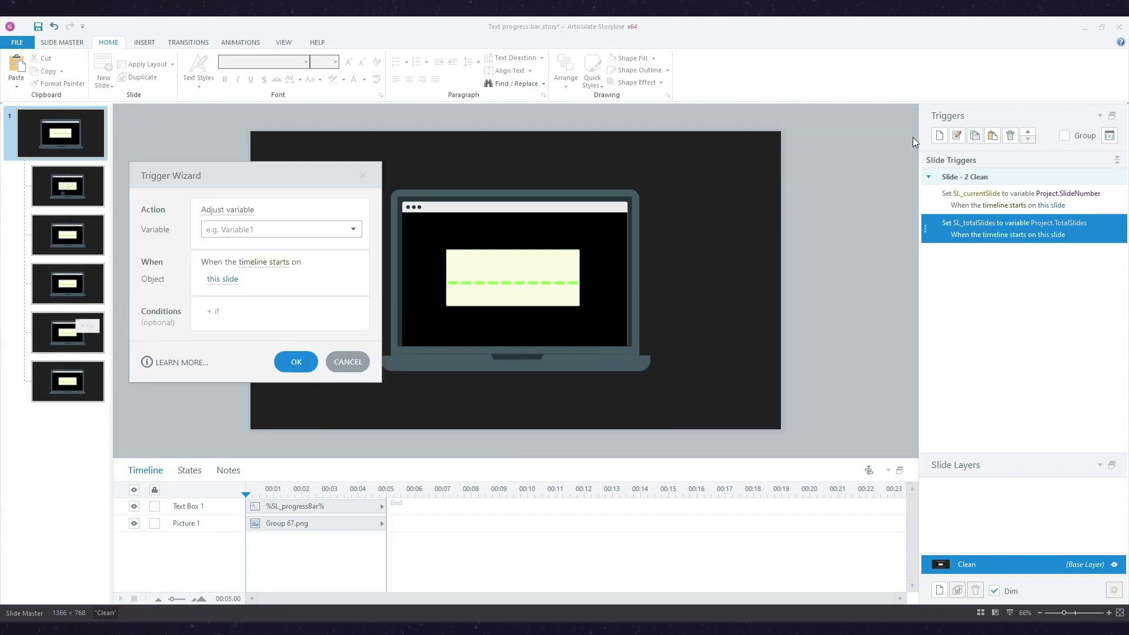
left_click(228, 210)
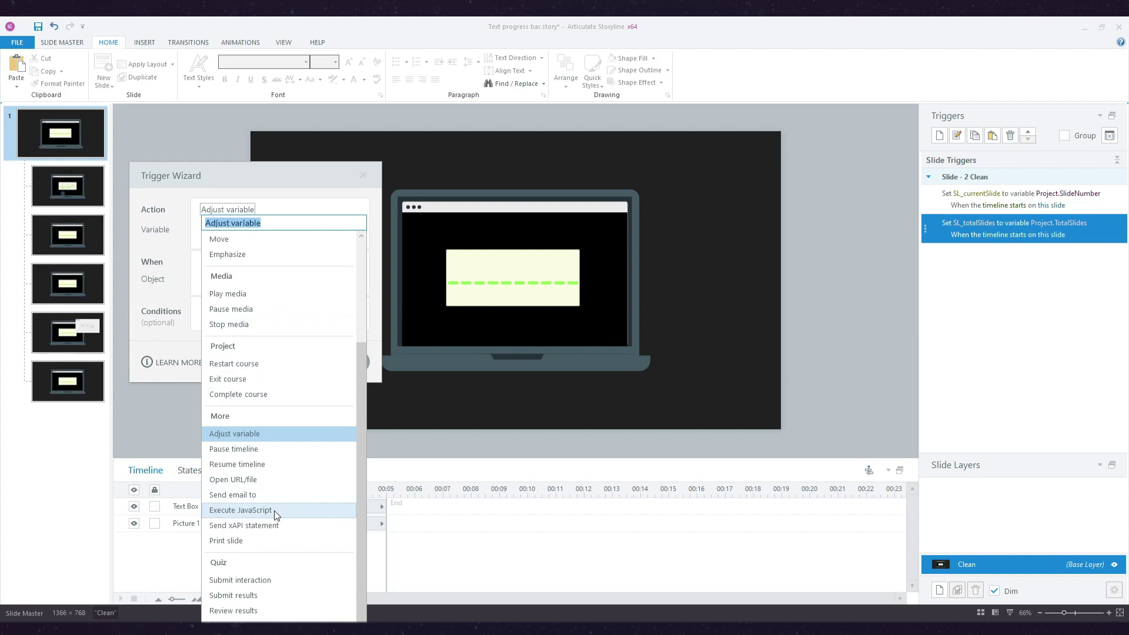
left_click(274, 510)
left_click(298, 364)
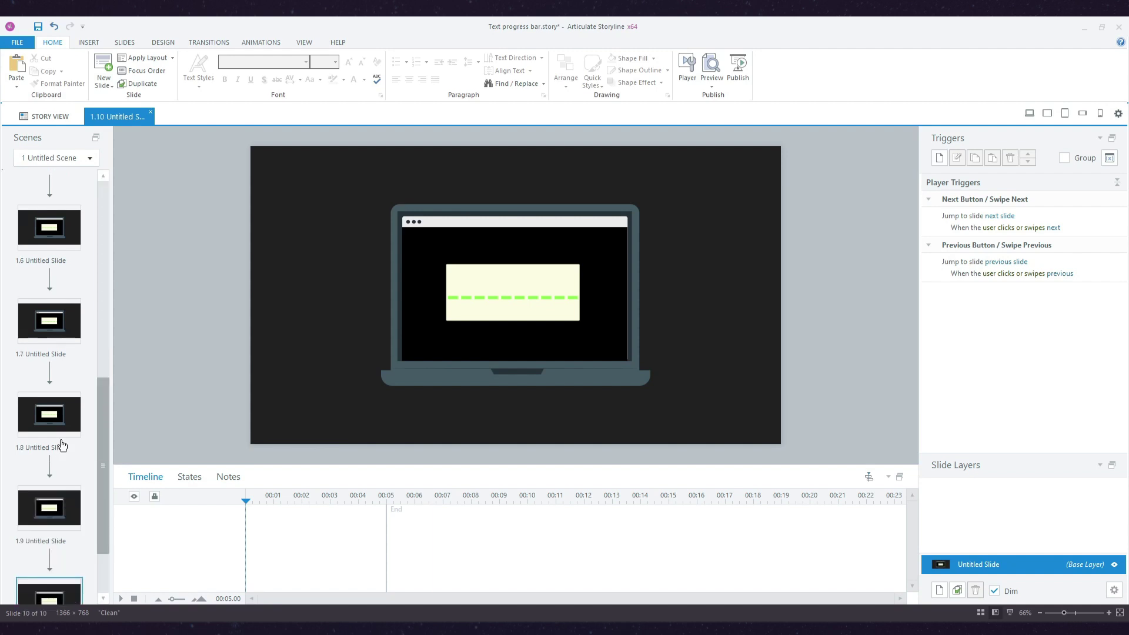
Select slide 1.1 at the top of the slide list
scroll(5, 193, "up", 2)
scroll(6, 194, "up", 2)
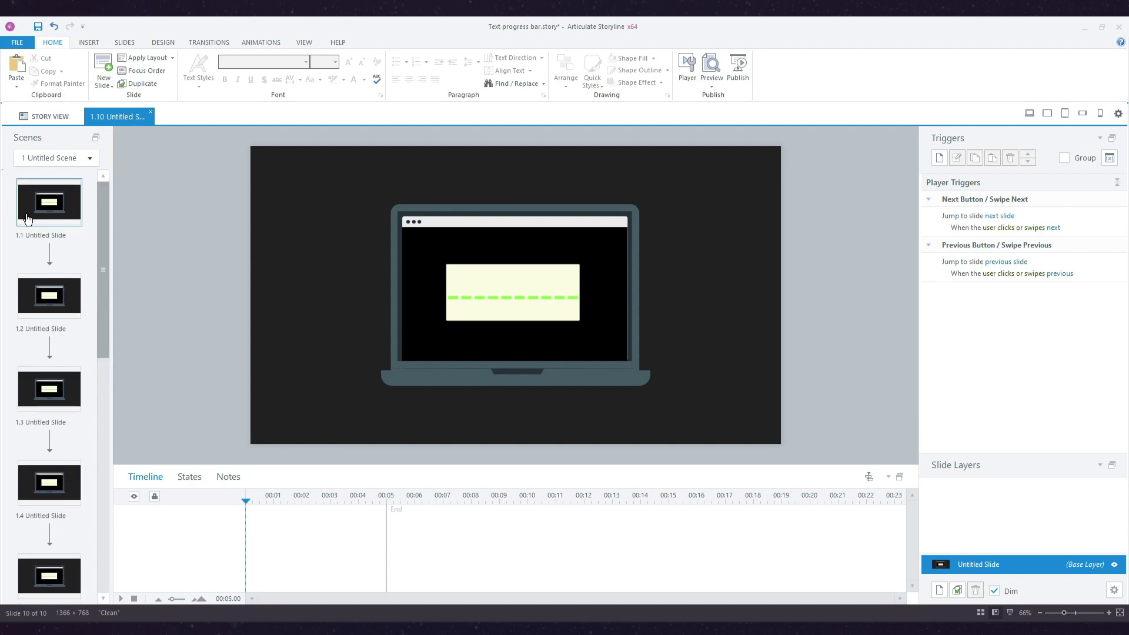
left_click(49, 203)
left_click_drag(111, 228, 99, 471)
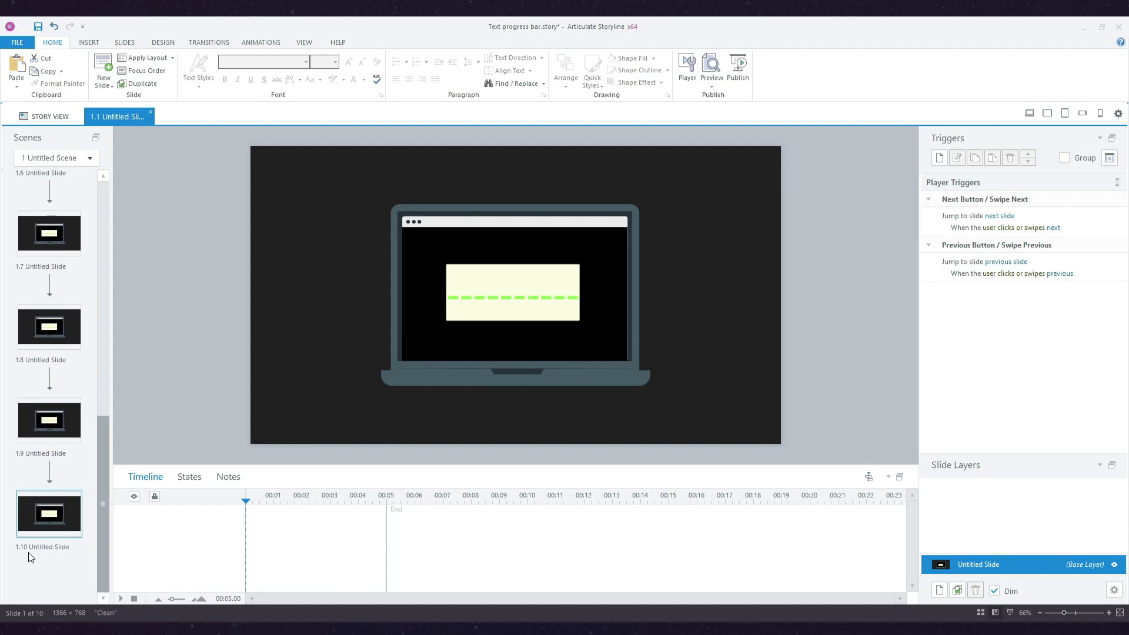
left_click_drag(104, 553, 332, 198)
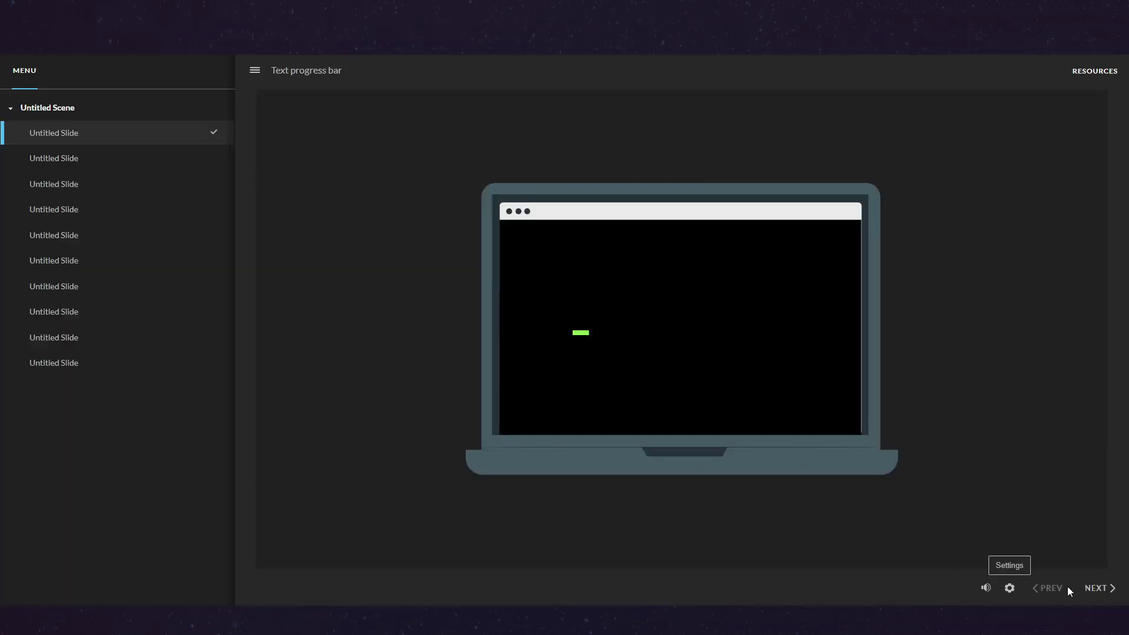
Preview the course and advance through to the last slide
left_click(1095, 588)
left_click(1094, 593)
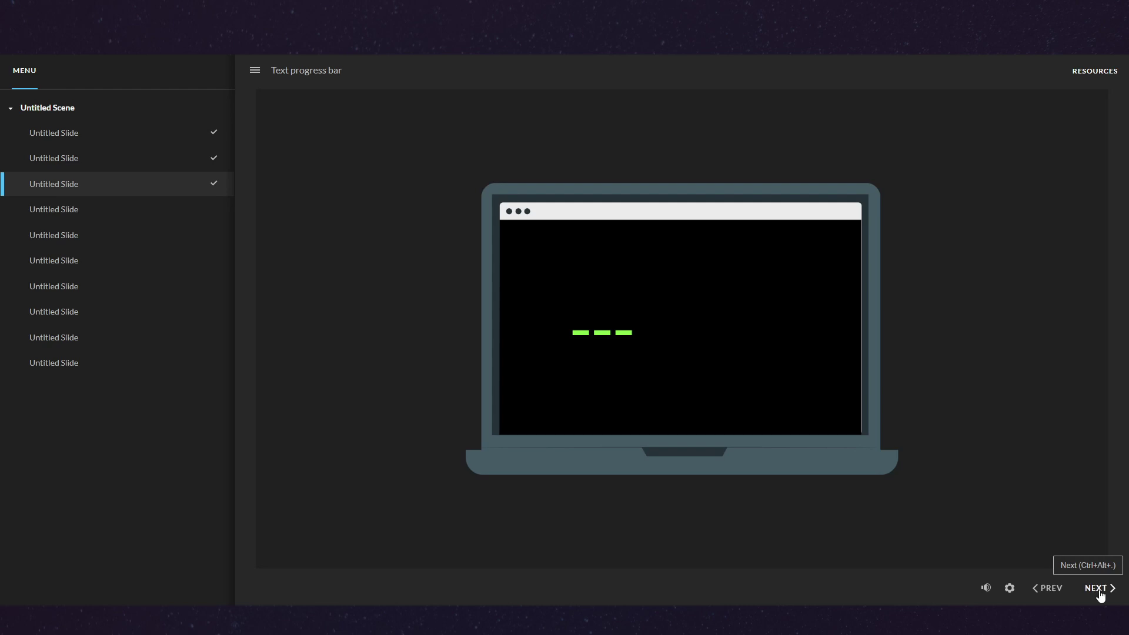
left_click(1099, 593)
left_click(1101, 593)
left_click(1100, 594)
left_click(1100, 594)
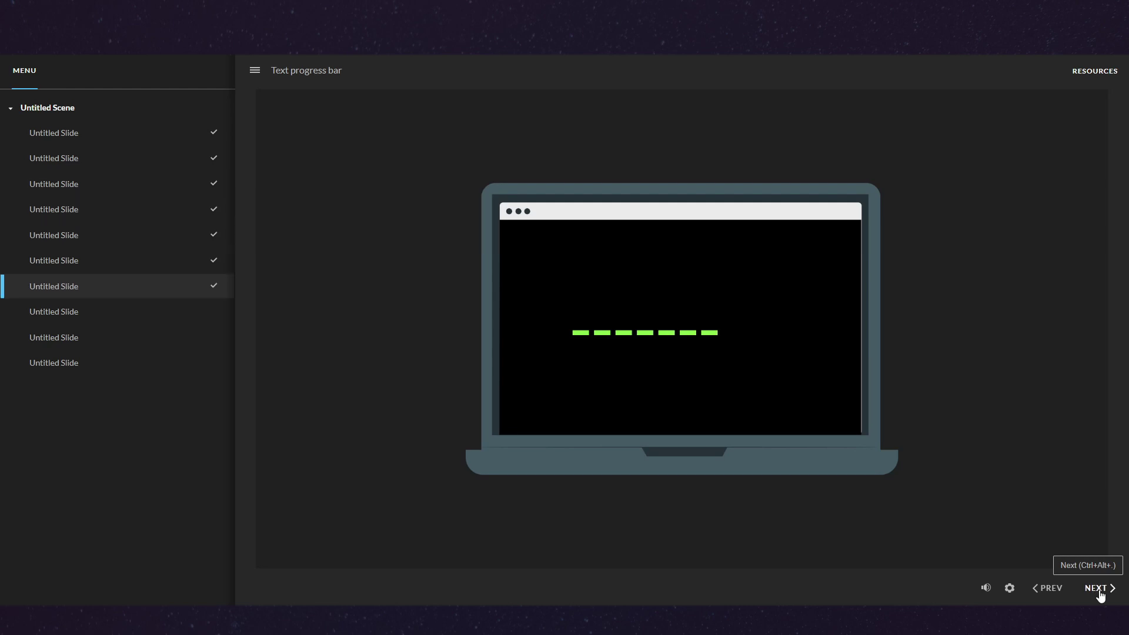
left_click(1100, 594)
left_click(1100, 594)
left_click(1100, 594)
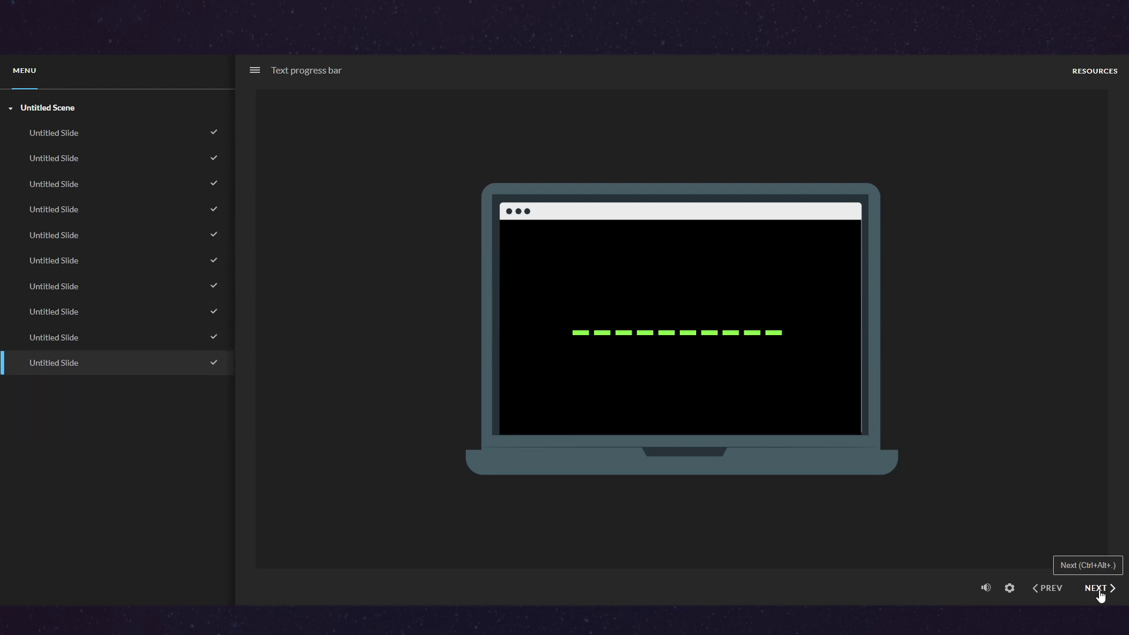
Go back to the first slide, then advance four slides again
left_click(1043, 595)
left_click(1043, 595)
left_click(1044, 595)
left_click(1045, 595)
left_click(1046, 595)
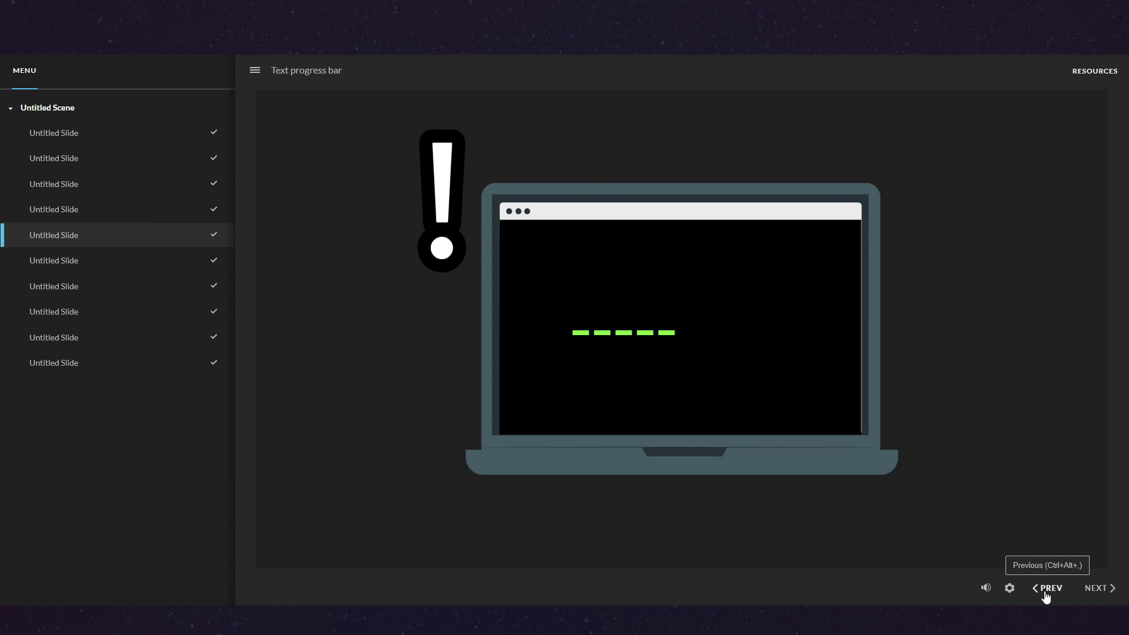
left_click(1046, 594)
left_click(1046, 594)
left_click(1046, 593)
left_click(1045, 594)
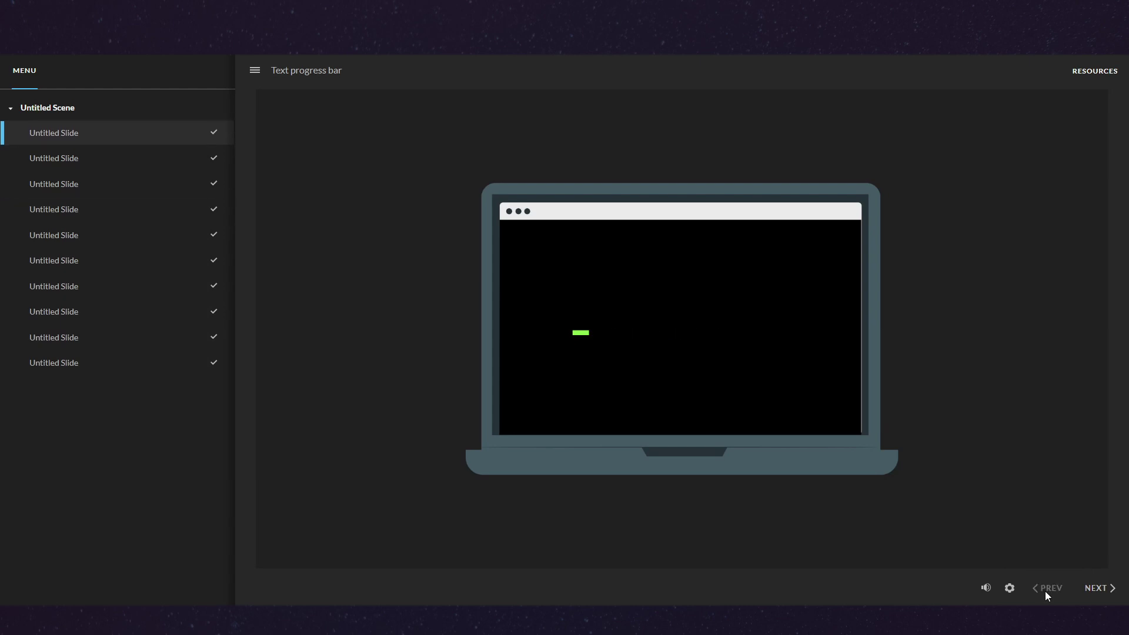
left_click(1100, 594)
left_click(1100, 594)
left_click(1100, 594)
left_click(1100, 594)
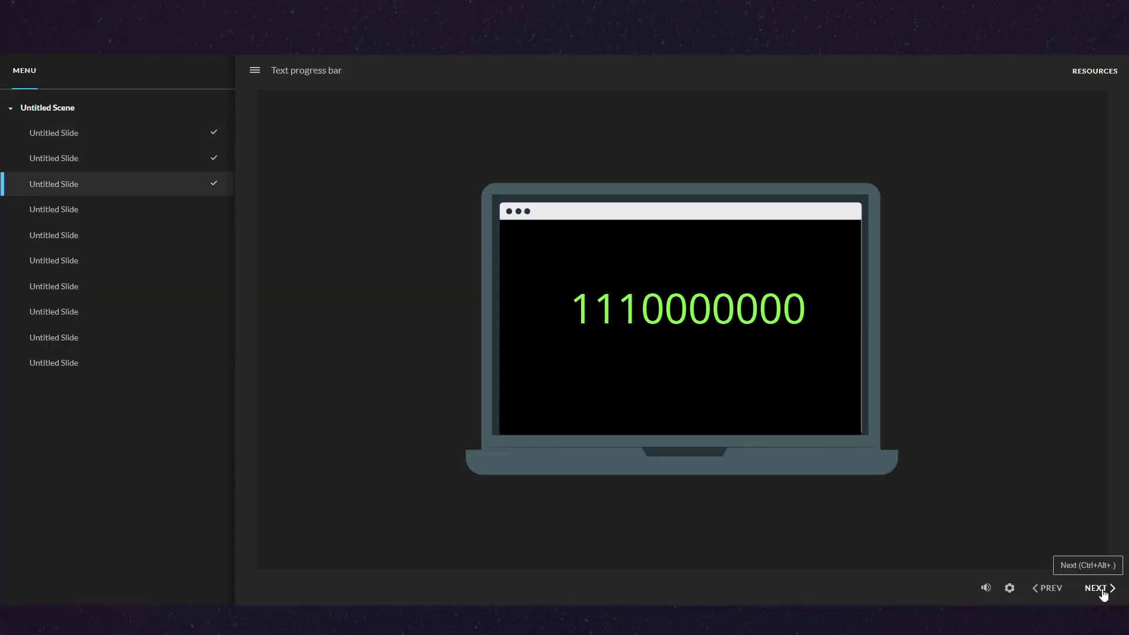
left_click(1102, 590)
left_click(1102, 591)
Advance the preview to the last slide, watching the 1s-and-0s counter grow
left_click(1102, 593)
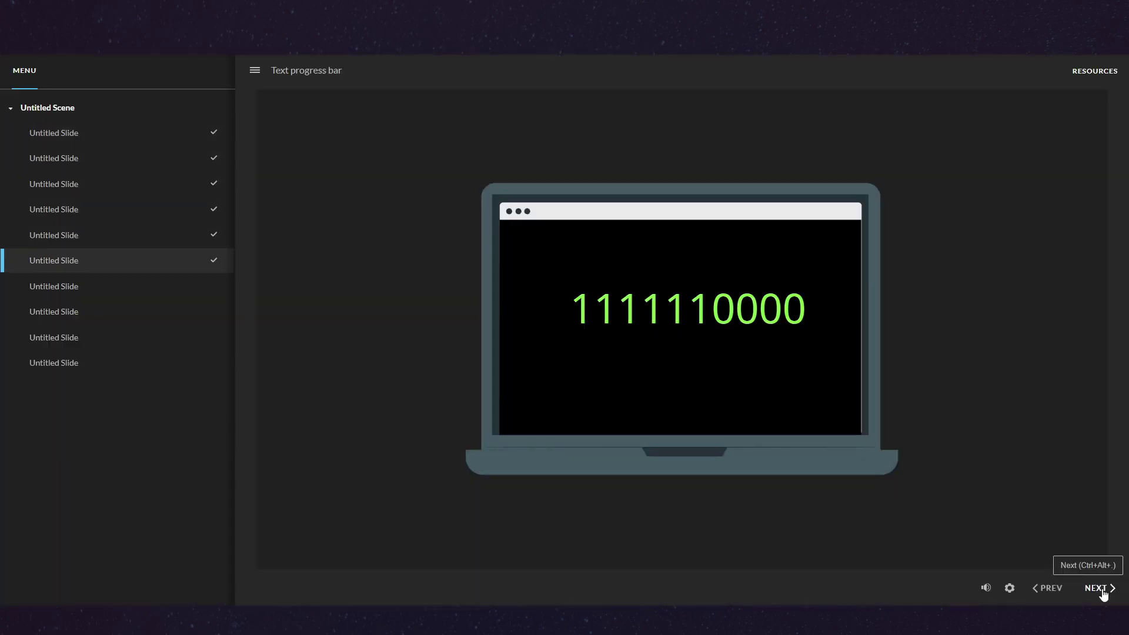
left_click(1102, 593)
left_click(1103, 593)
left_click(1102, 594)
left_click(1101, 594)
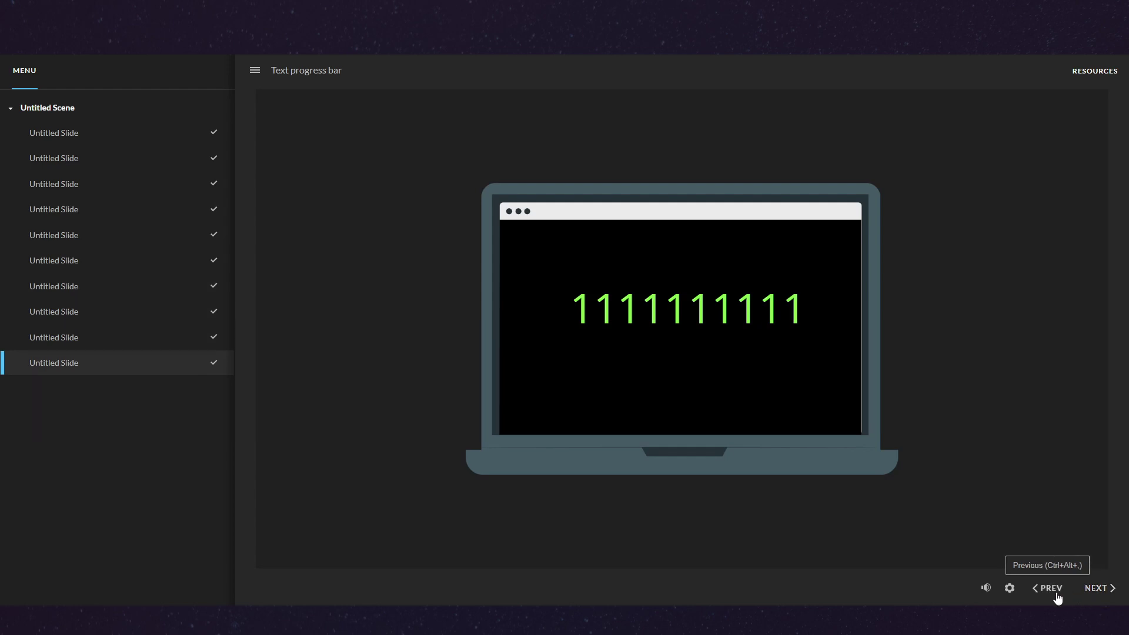
Step back nine slides to return to the first slide
left_click(1056, 595)
left_click(1056, 595)
left_click(1056, 595)
left_click(1056, 595)
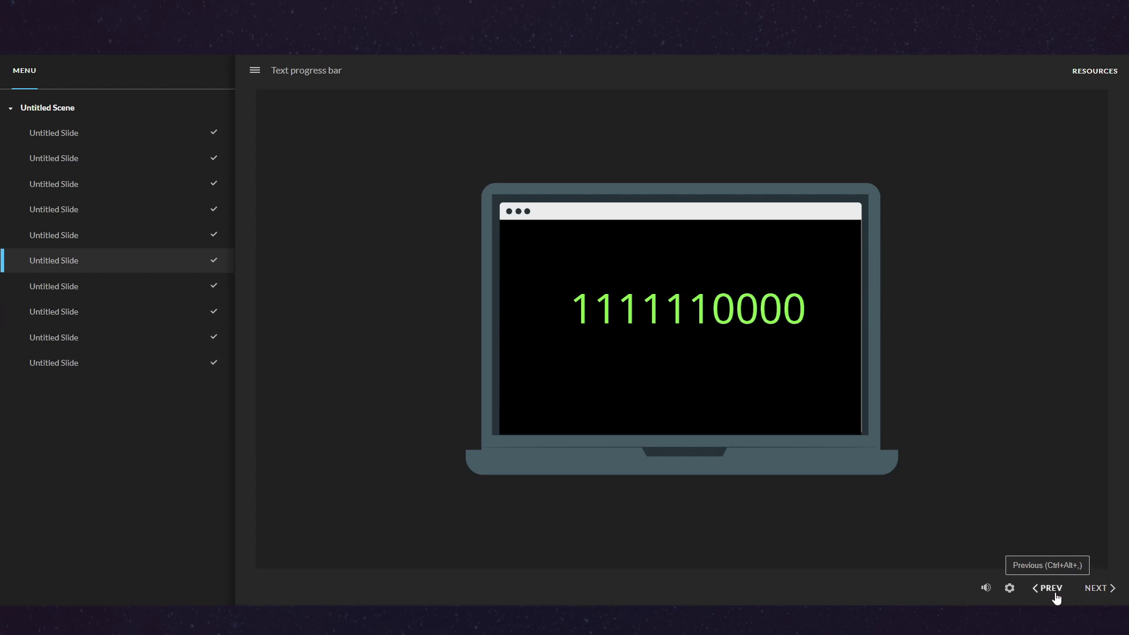
left_click(1055, 595)
left_click(1055, 595)
left_click(1056, 595)
left_click(1055, 595)
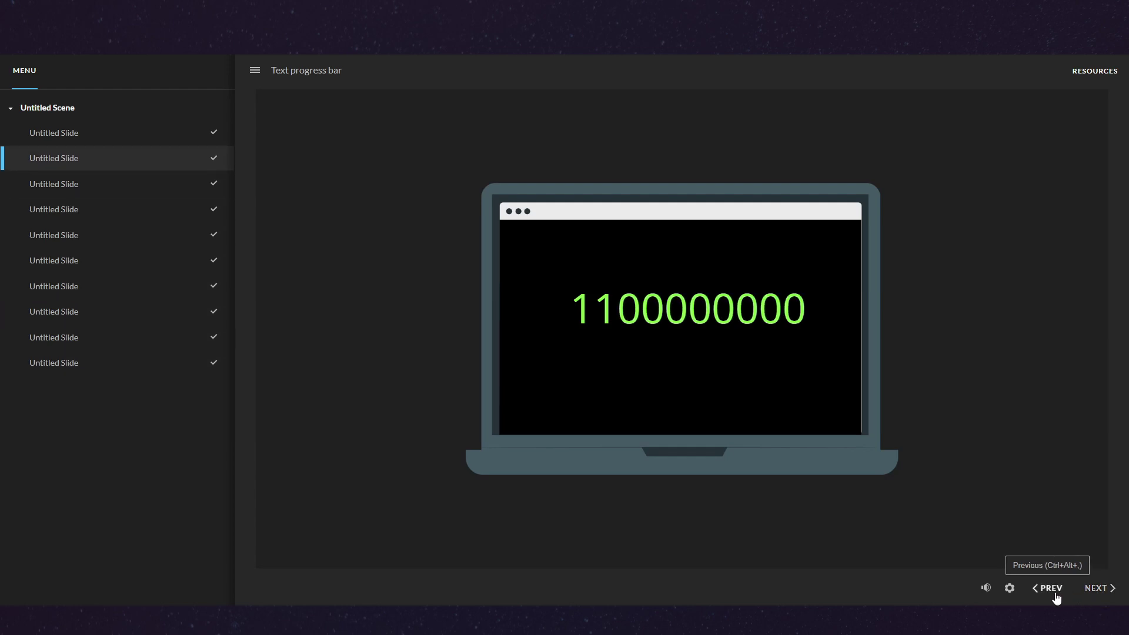
left_click(1055, 595)
Advance seven slides again to confirm the counter tracks each slide
left_click(1103, 595)
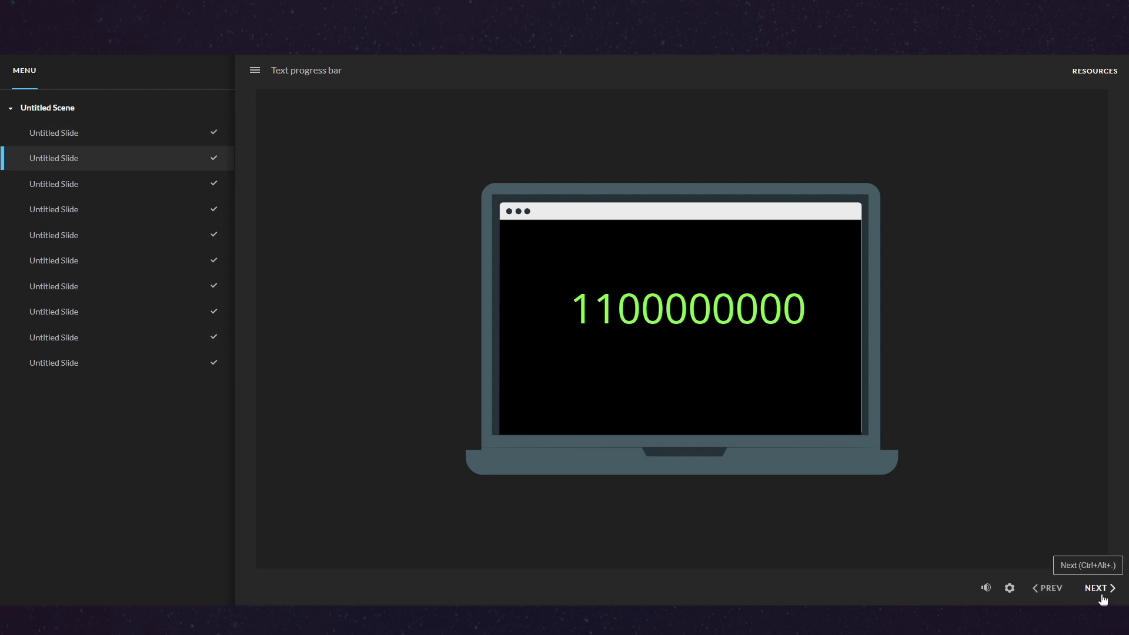
left_click(1103, 595)
left_click(1103, 595)
left_click(1103, 595)
left_click(1103, 595)
left_click(1103, 595)
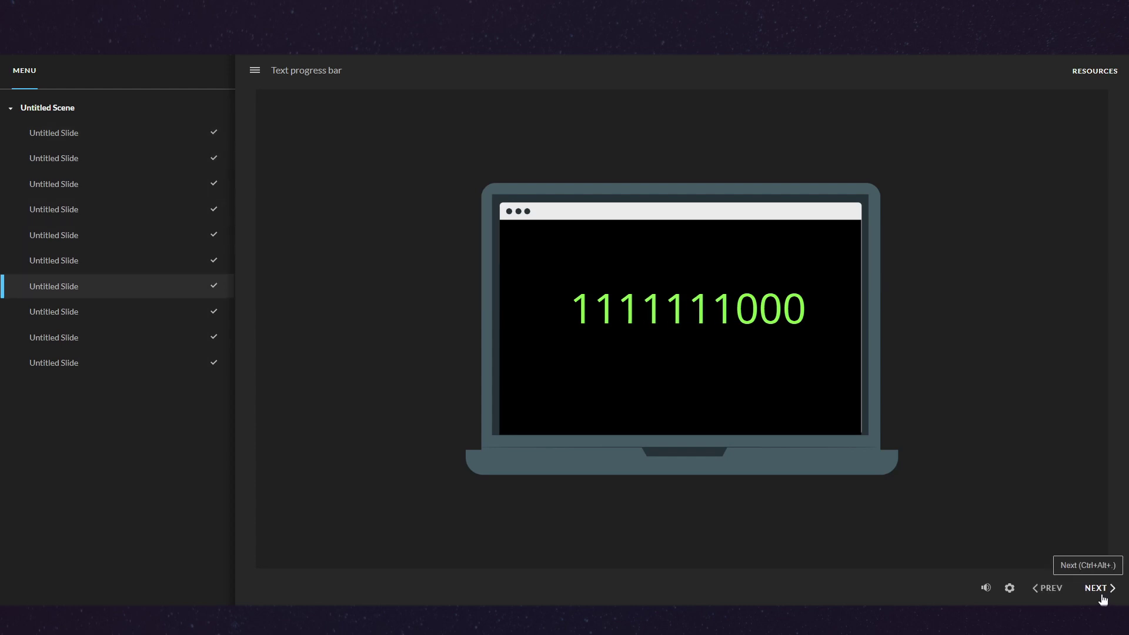
left_click(1103, 595)
left_click(1103, 595)
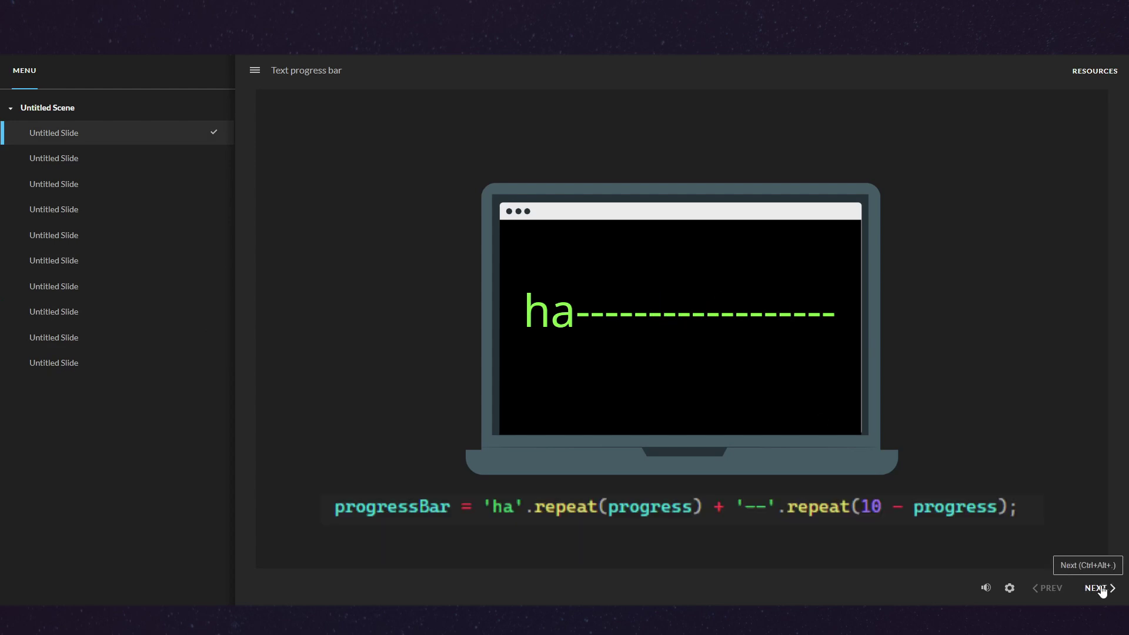
Advance the preview to slide 10, watching ha repeats replace the dashes
left_click(1099, 589)
left_click(1100, 589)
left_click(1099, 589)
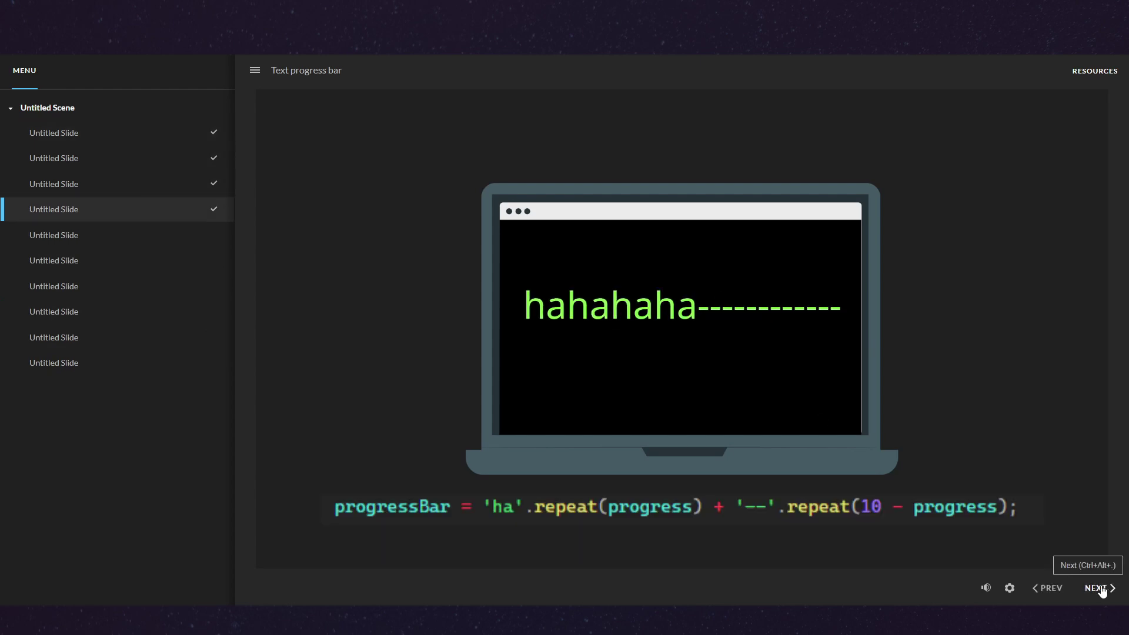
left_click(1100, 589)
left_click(1100, 588)
left_click(1100, 589)
left_click(1100, 589)
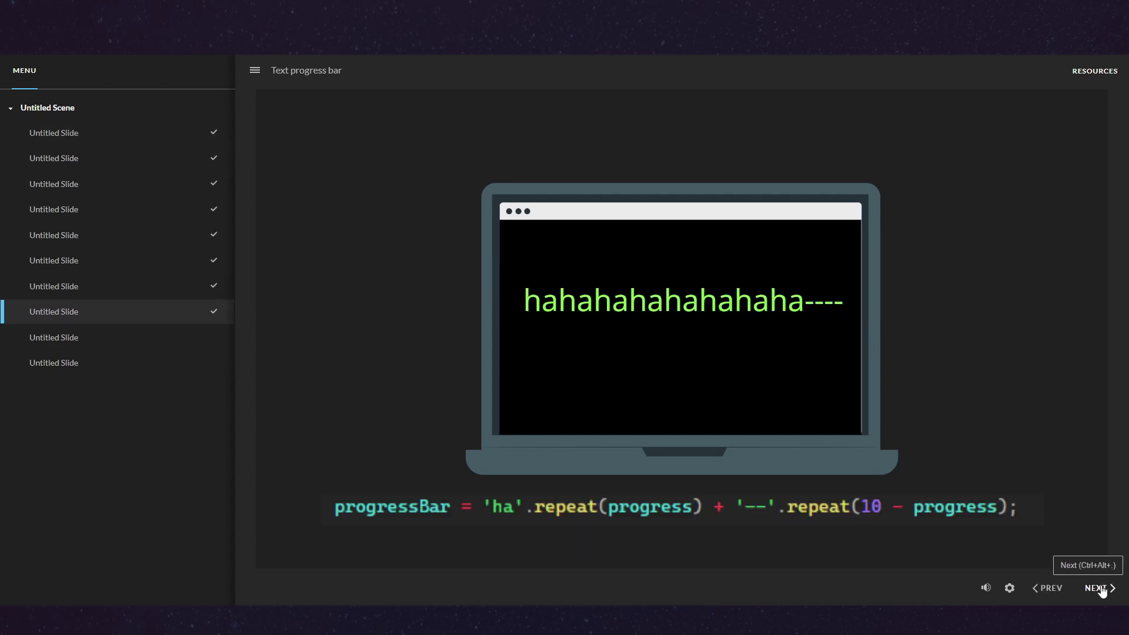
left_click(1099, 588)
left_click(1100, 589)
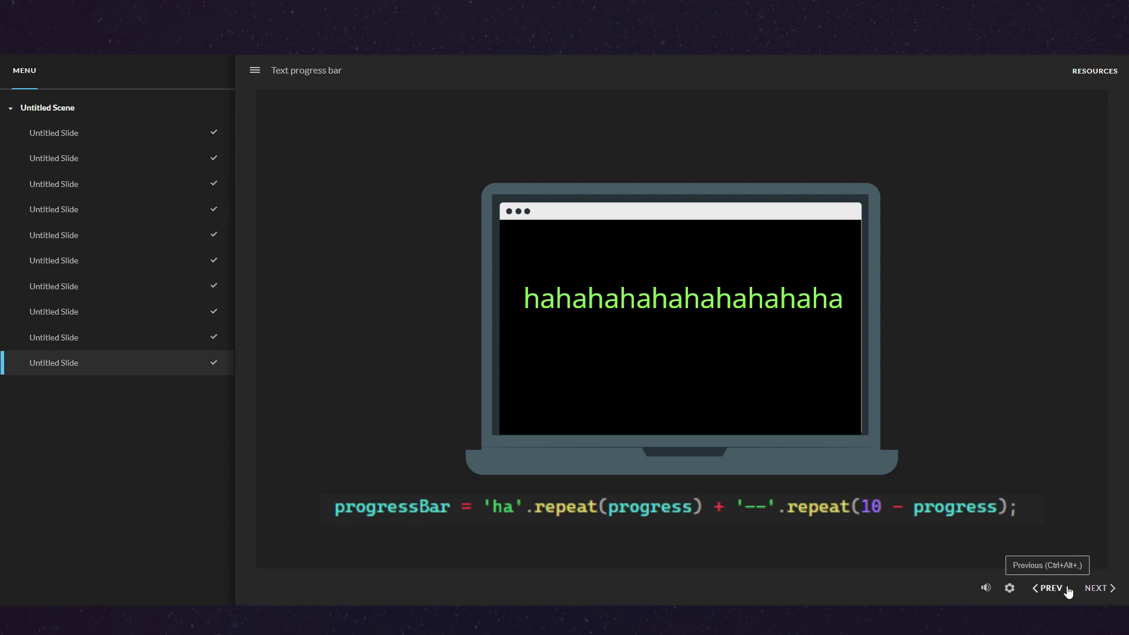
Step back several slides, then leave the preview for Slide Master view
left_click(1068, 590)
left_click(1068, 591)
left_click(1068, 591)
left_click(1068, 591)
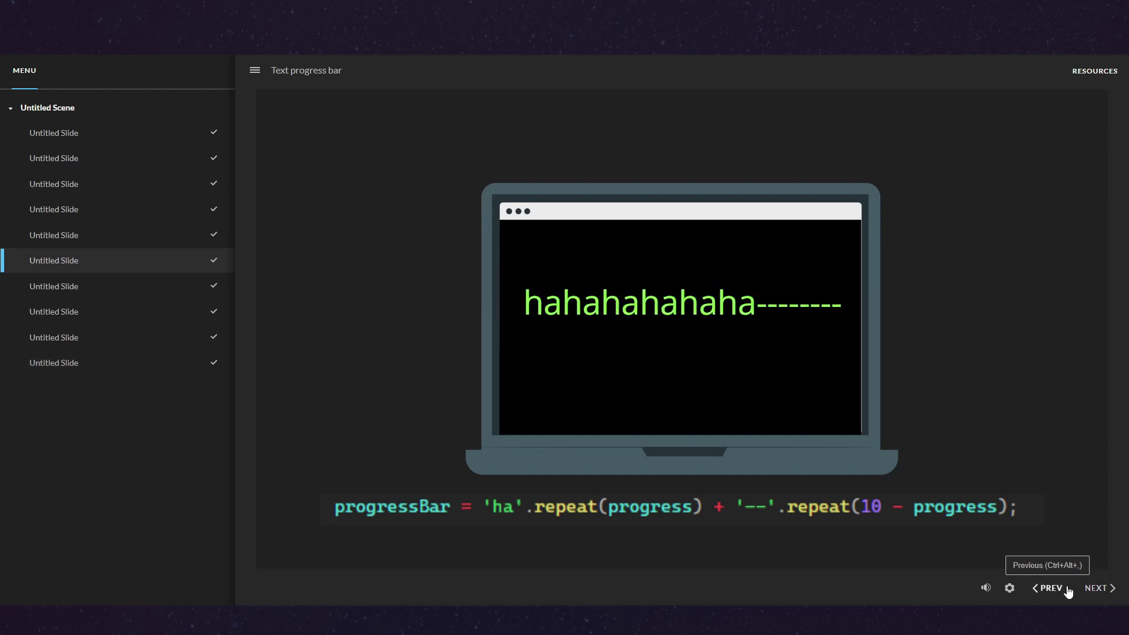
left_click(1068, 591)
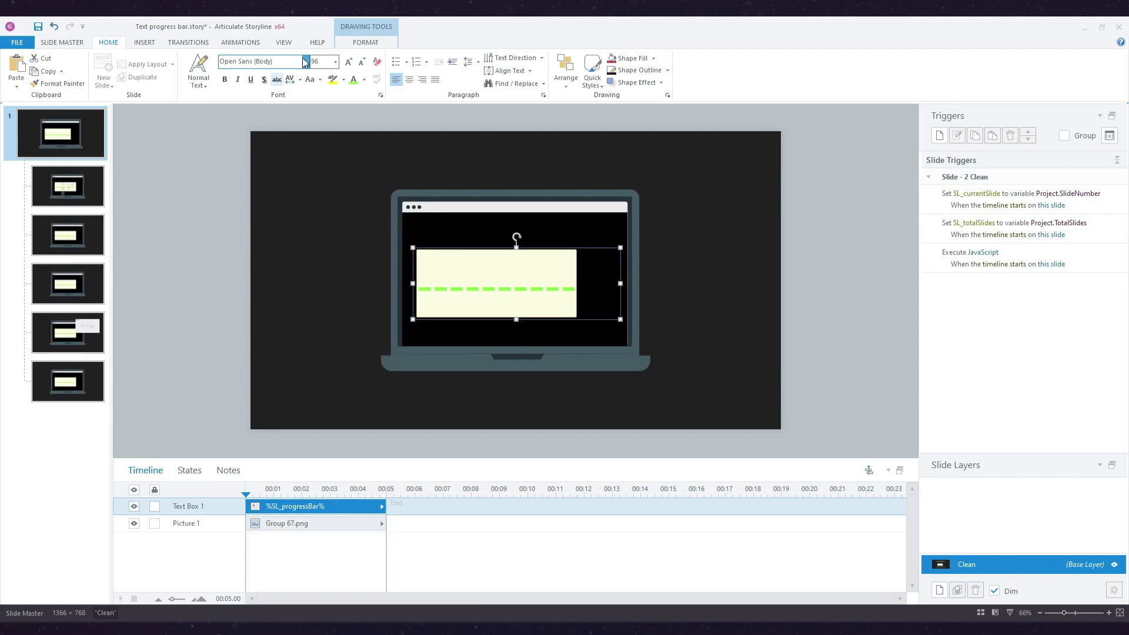
left_click(305, 61)
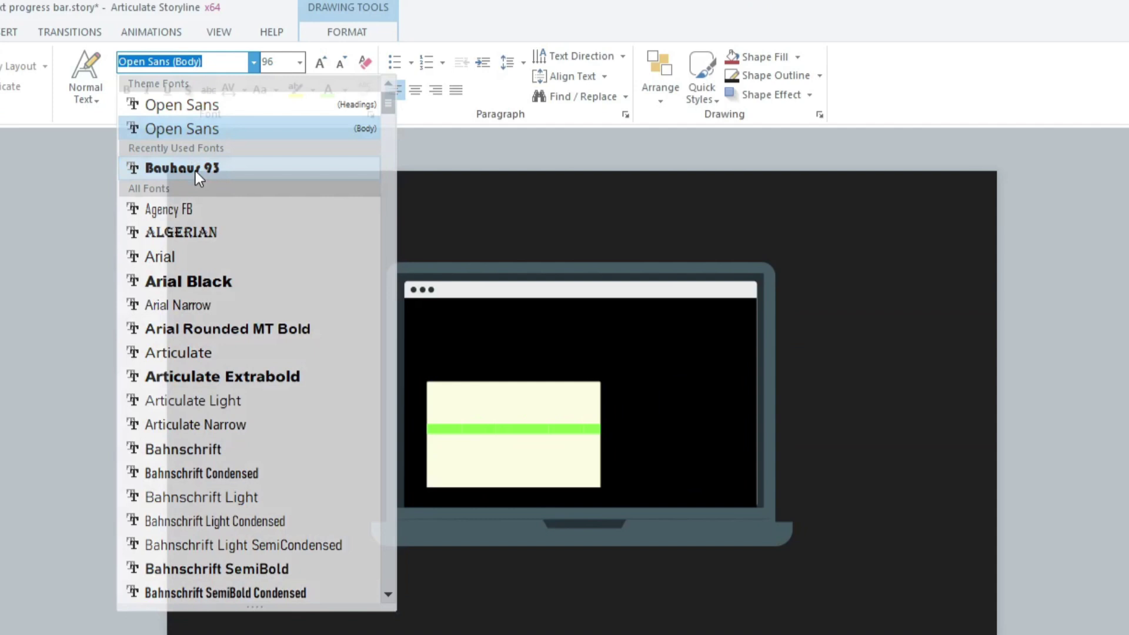
Apply Bauhaus 93 to the progress text, nudge its box up and narrow it from the right
left_click(268, 131)
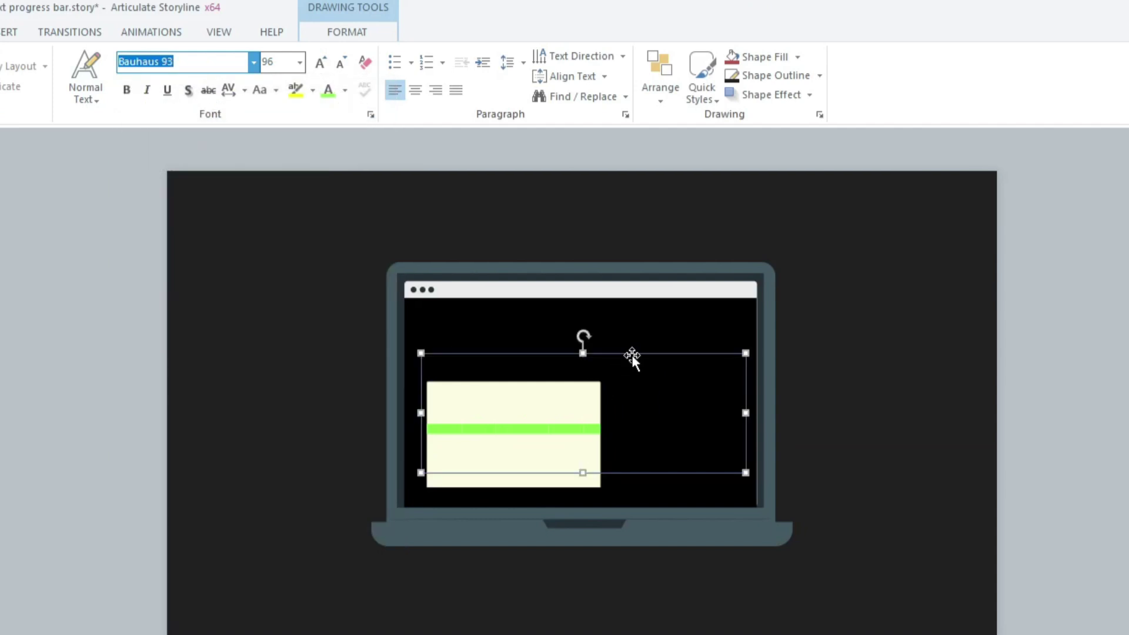
left_click_drag(630, 355, 637, 343)
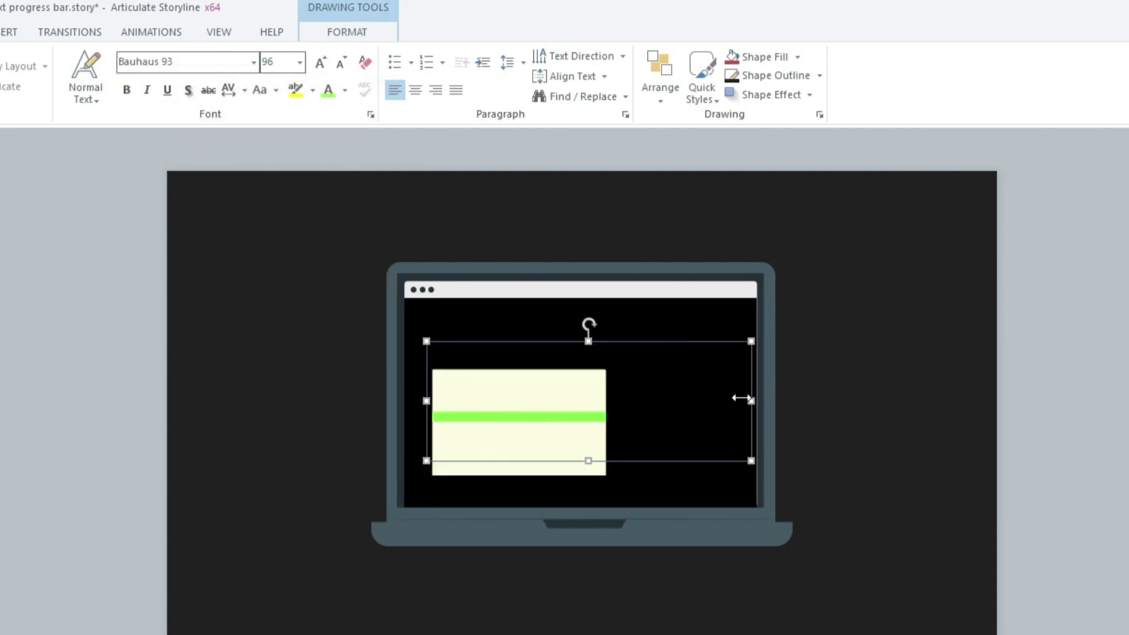
left_click_drag(745, 400, 733, 401)
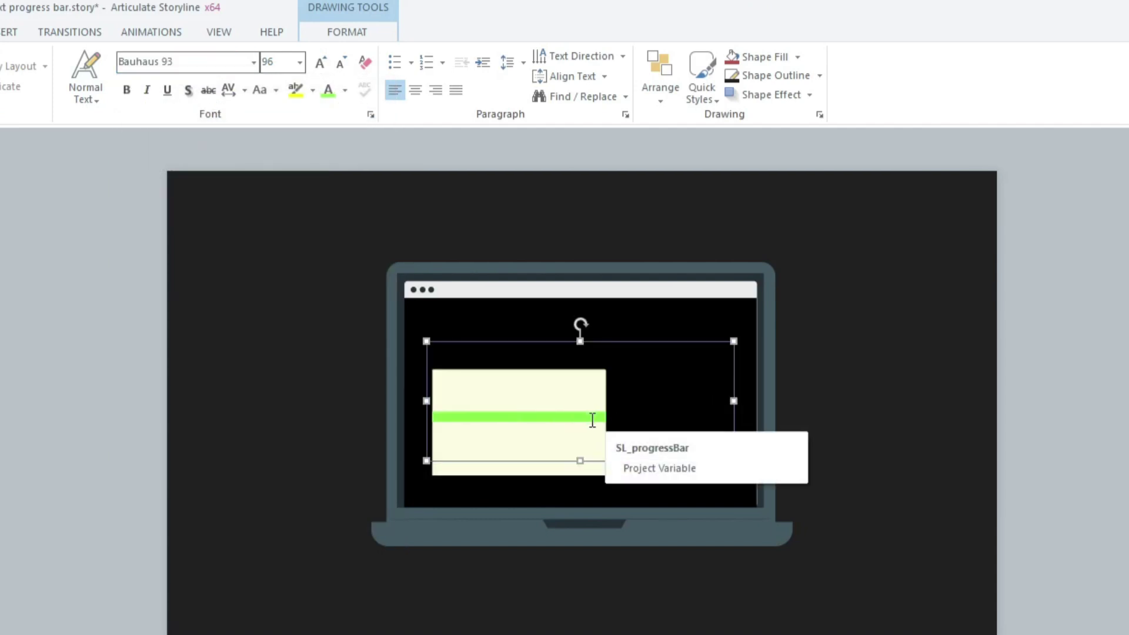
Recheck that Bauhaus 93 is kept, then bring up Format Shape for the progress text box
left_click(253, 65)
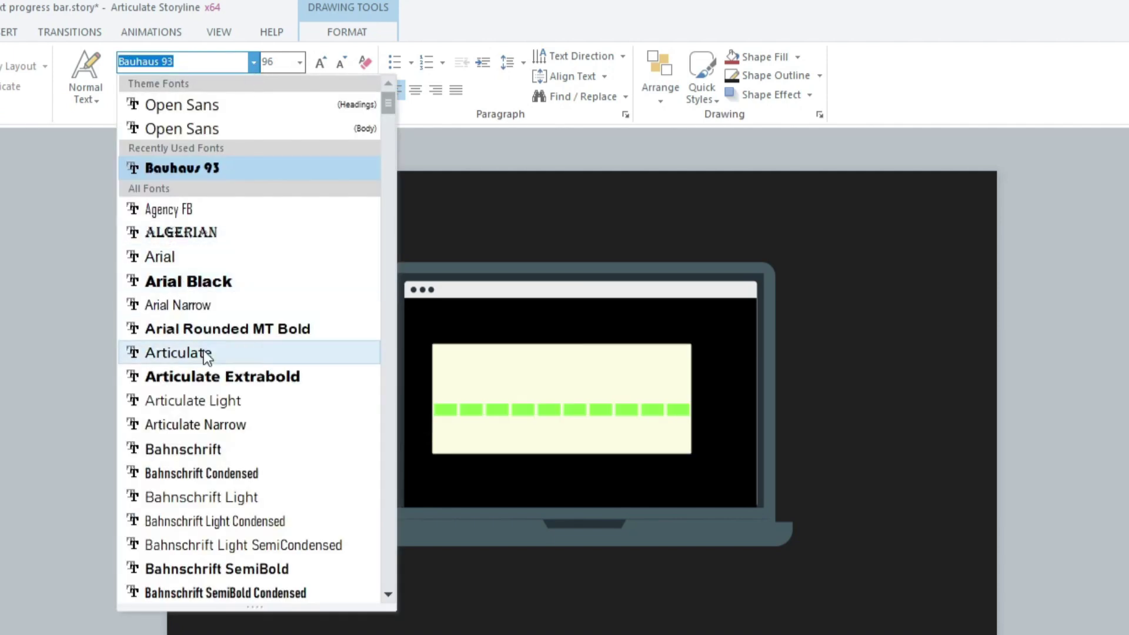
scroll(214, 422, "down", 7)
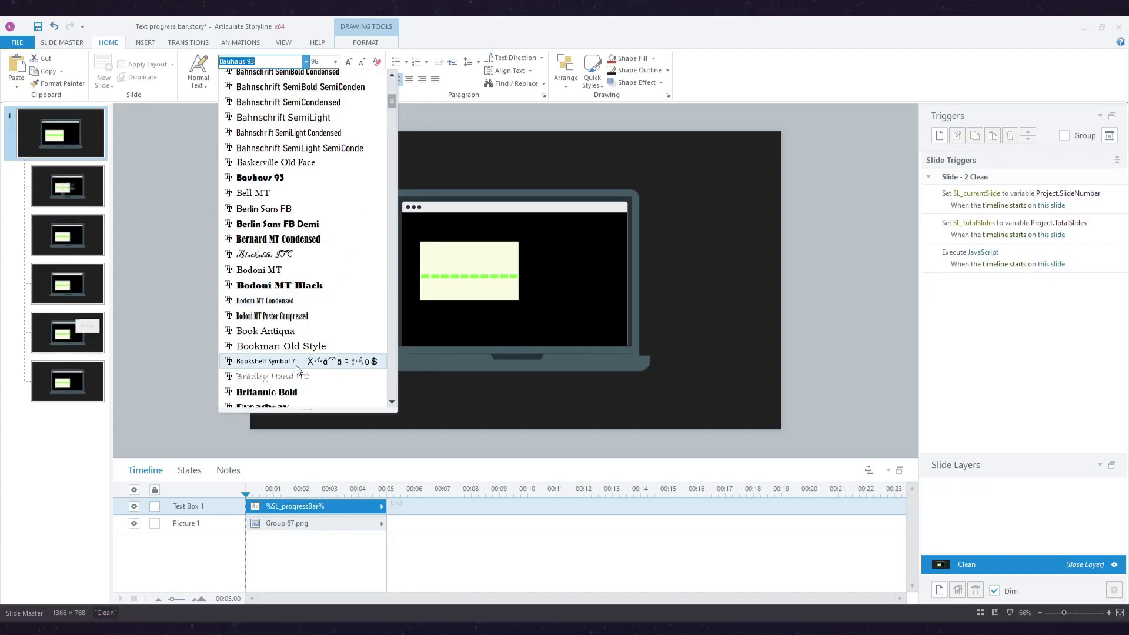
scroll(251, 519, "down", 4)
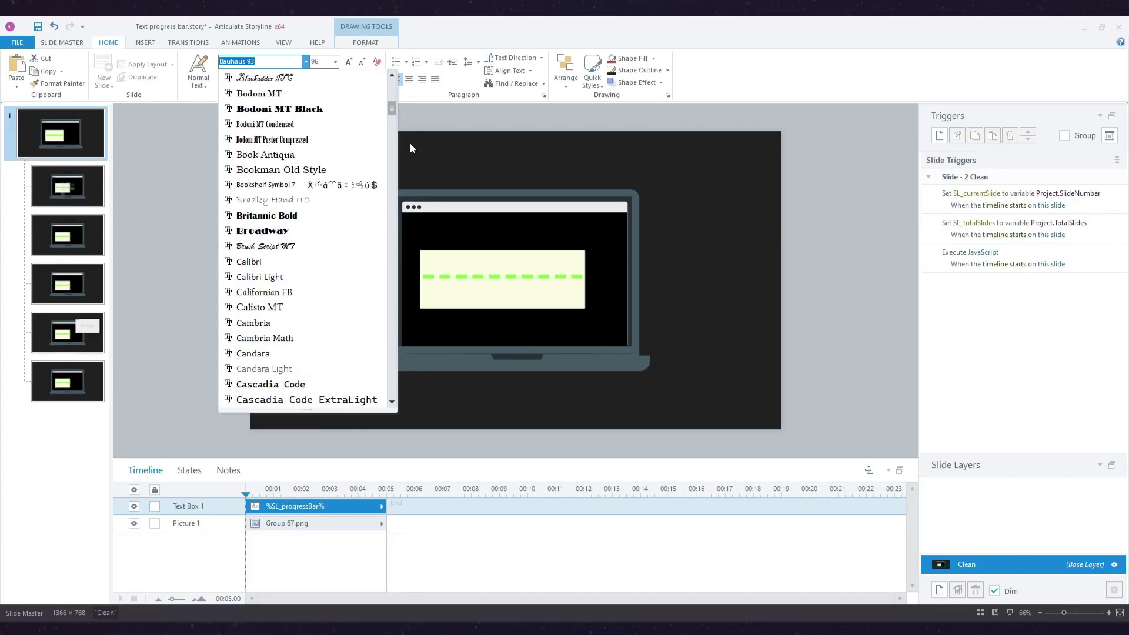
left_click(511, 141)
right_click(613, 242)
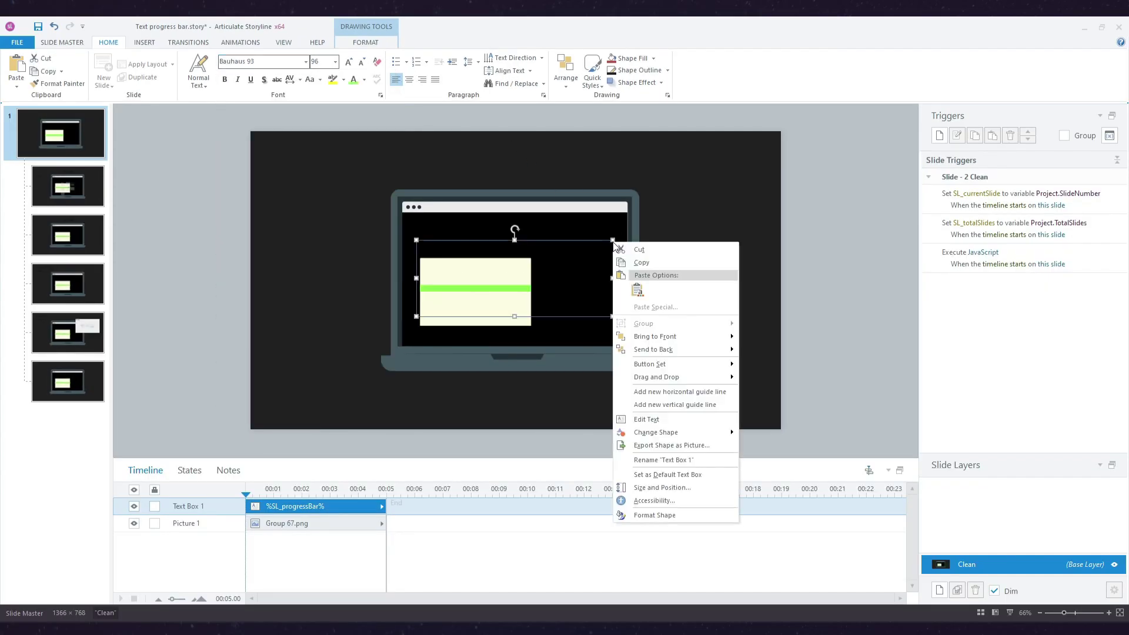
left_click(683, 504)
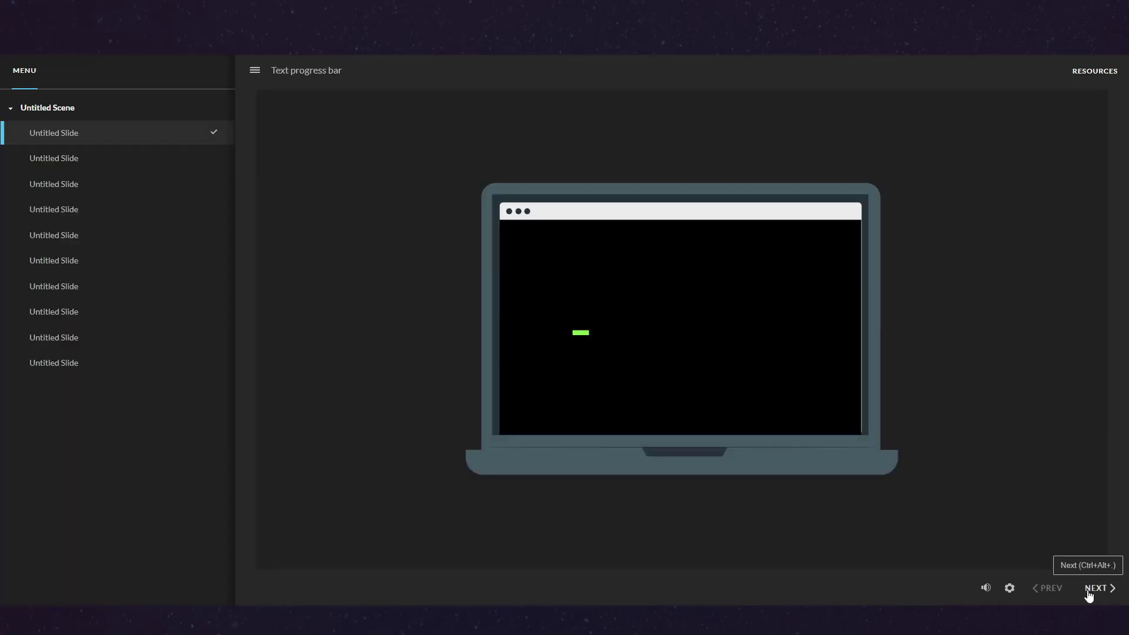
Page the preview forward to slide 10, then back to slide 9, watching the green dashes grow
left_click(1094, 591)
left_click(1095, 593)
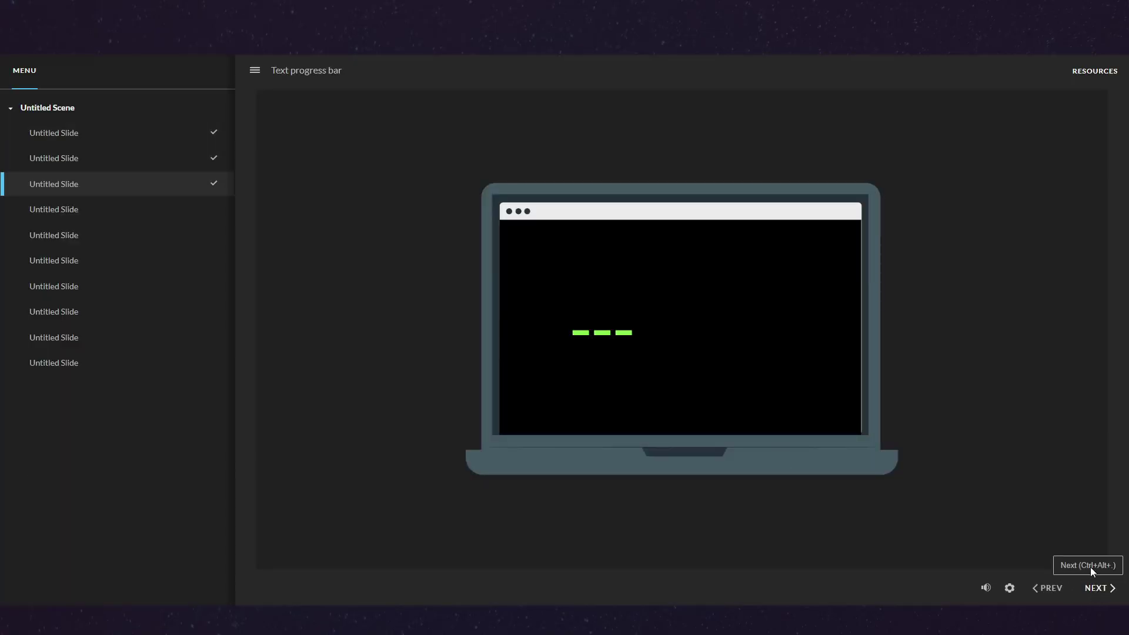
left_click(1097, 590)
left_click(1098, 591)
left_click(1100, 592)
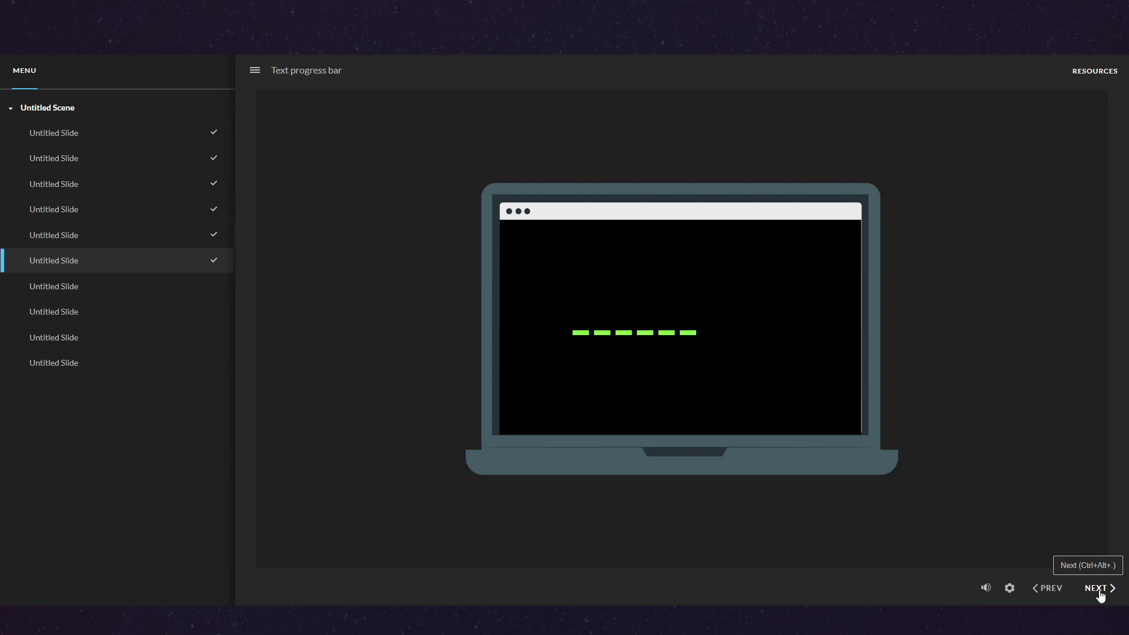
left_click(1100, 594)
left_click(1101, 594)
left_click(1100, 594)
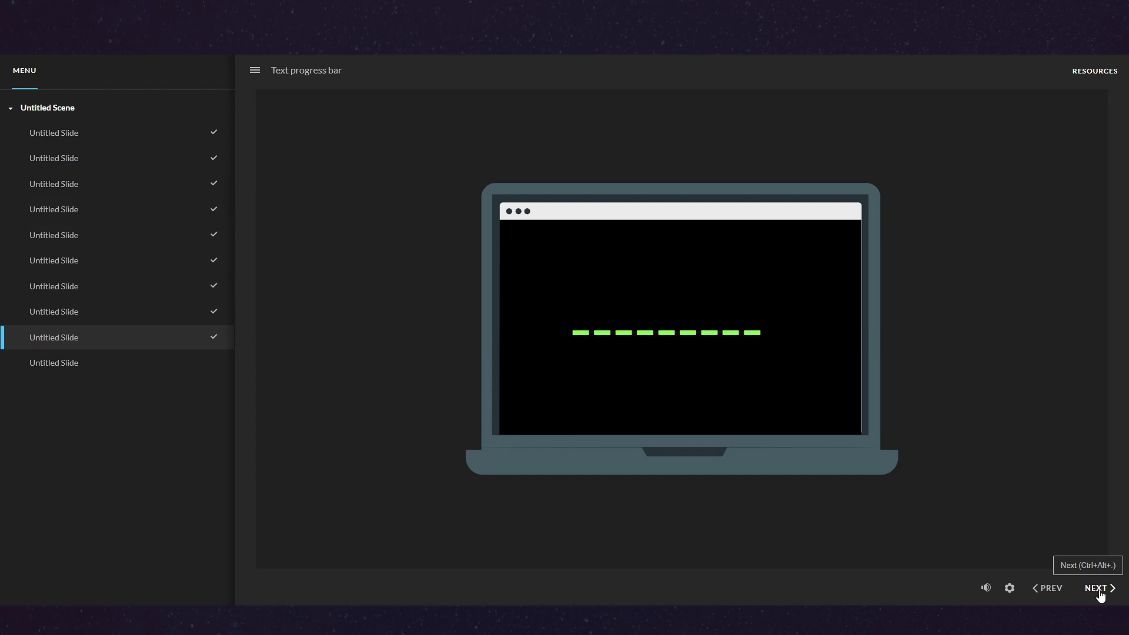
left_click(1101, 596)
left_click(1045, 595)
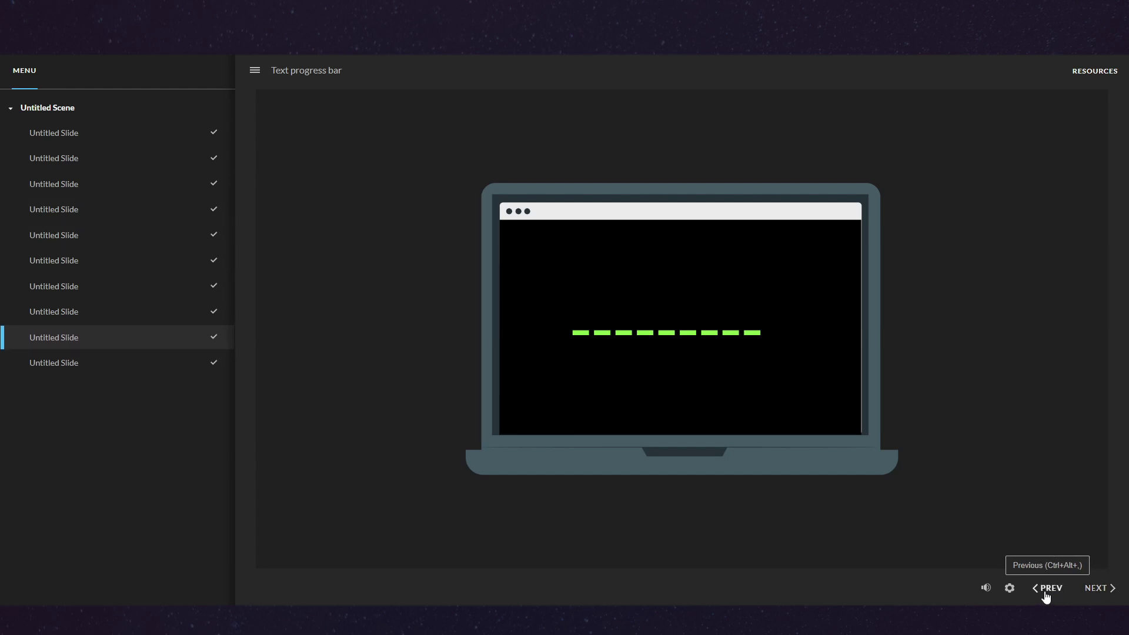